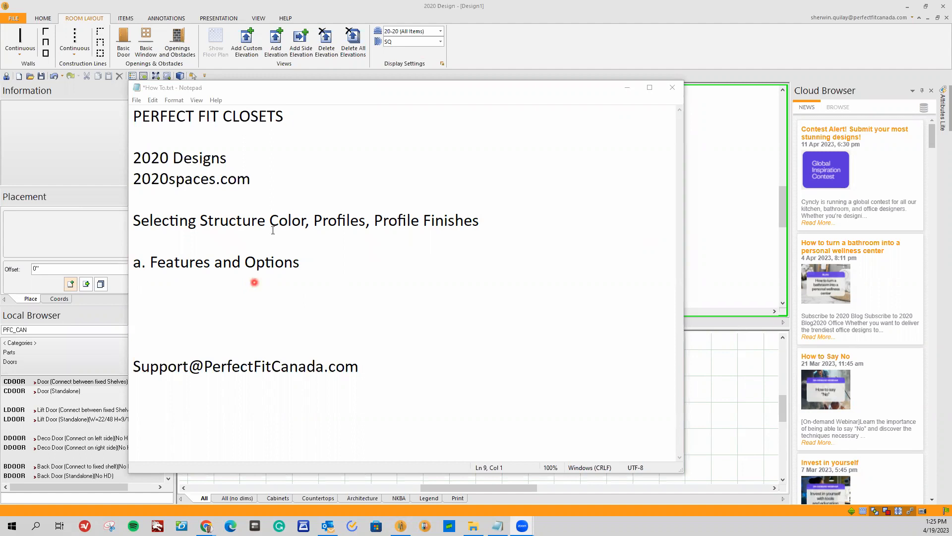
Switch to 2020 Design, generate a 3D rendering of the closet elevation and rotate the rendered cabinet to view it from the side.
left_click(317, 94)
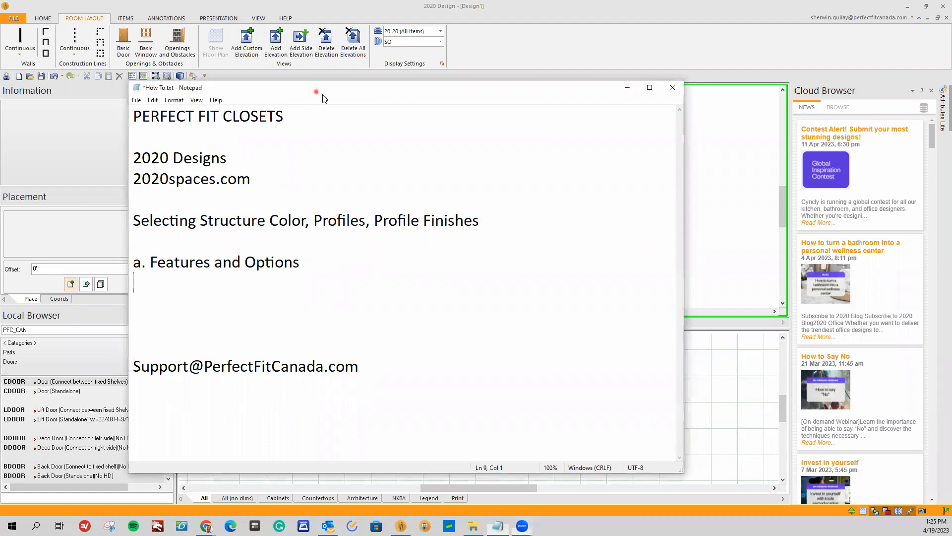
left_click(743, 209)
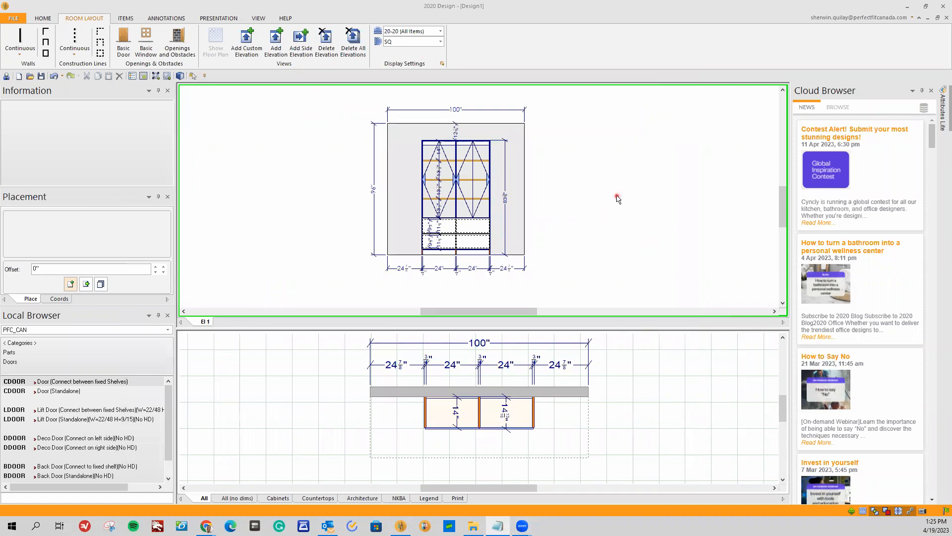
scroll(617, 198, "up", 3)
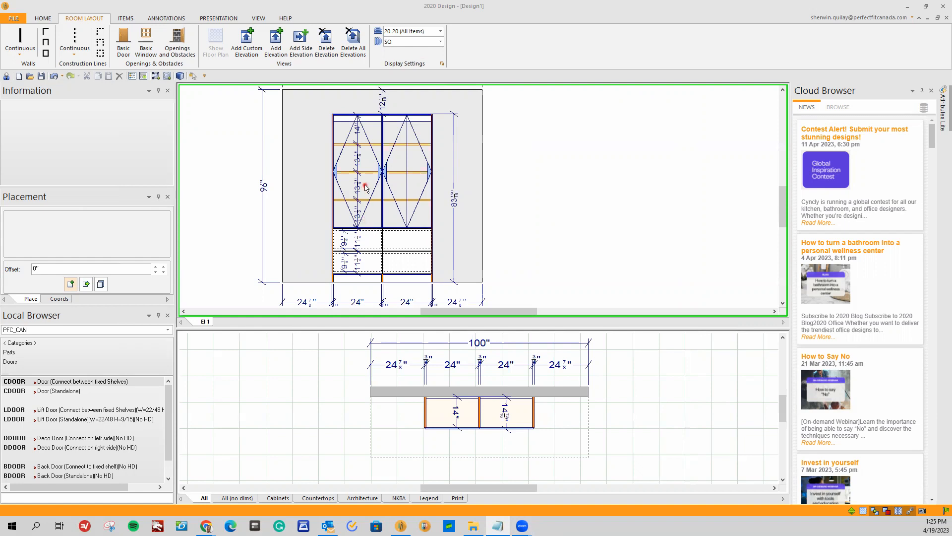
left_click(181, 77)
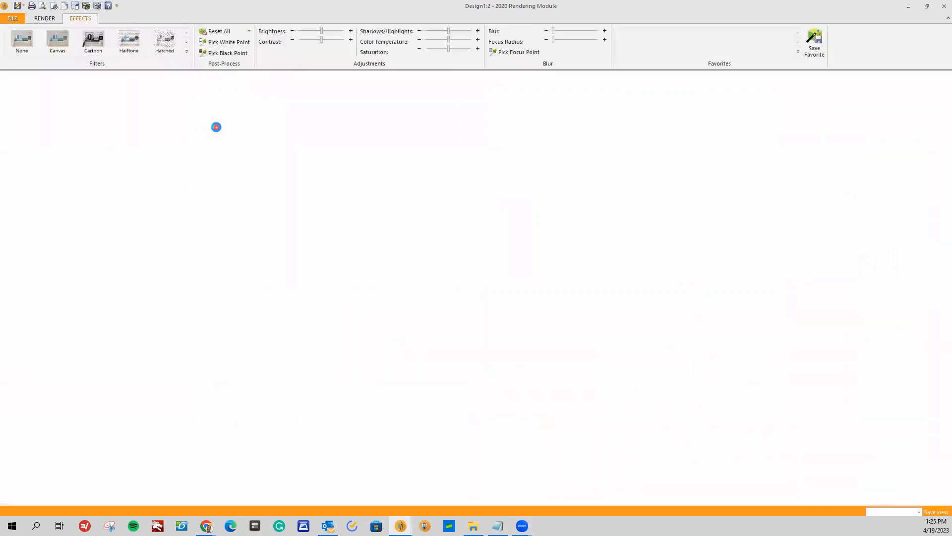
left_click_drag(383, 341, 569, 346)
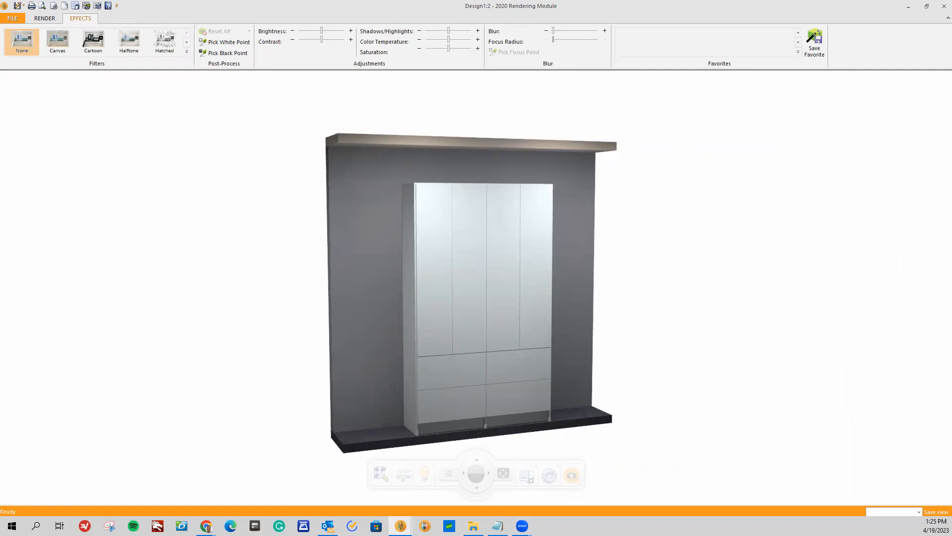
Switch to the Perfect Fit Closets website, enter the dealer section and examine the Closet Components and Garage Components page.
key("alt+Tab")
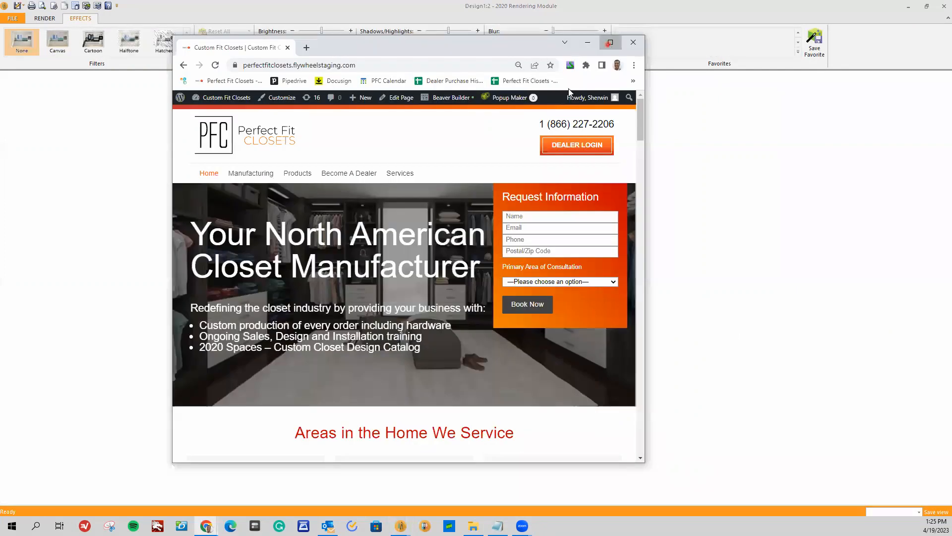
left_click(611, 41)
left_click(696, 110)
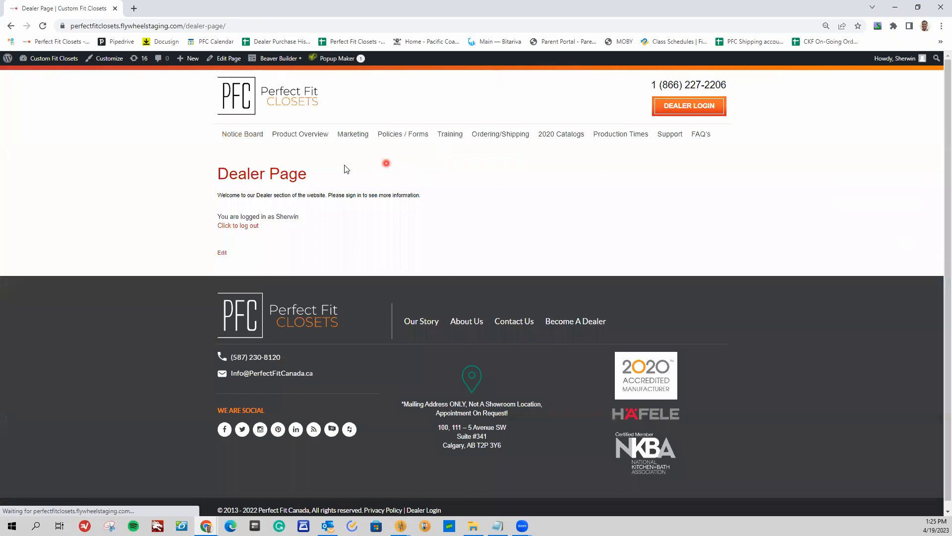
mouse_move(298, 138)
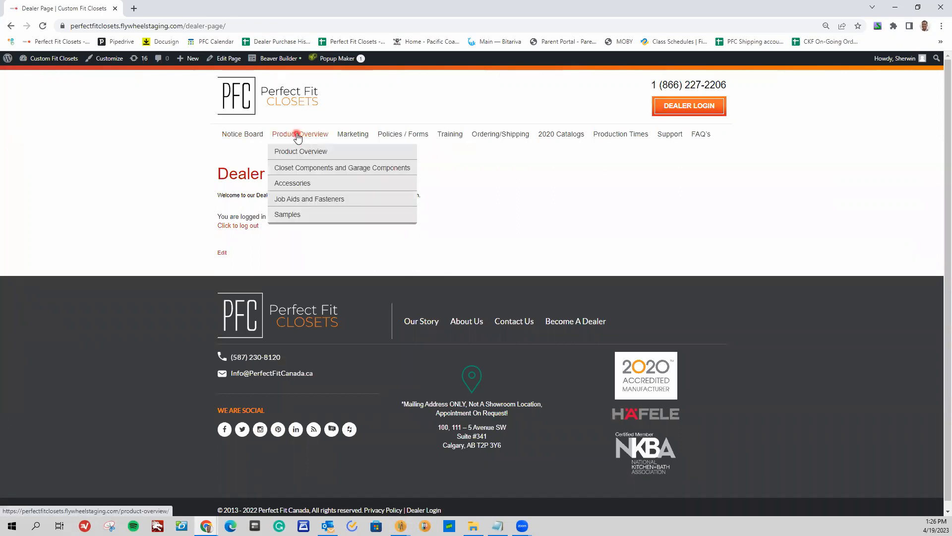
left_click(297, 169)
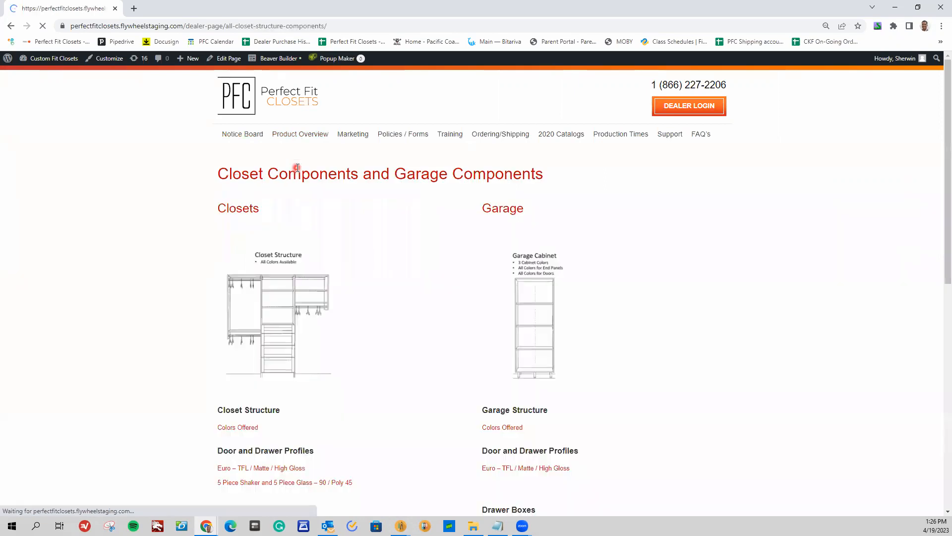
scroll(291, 193, "down", 2)
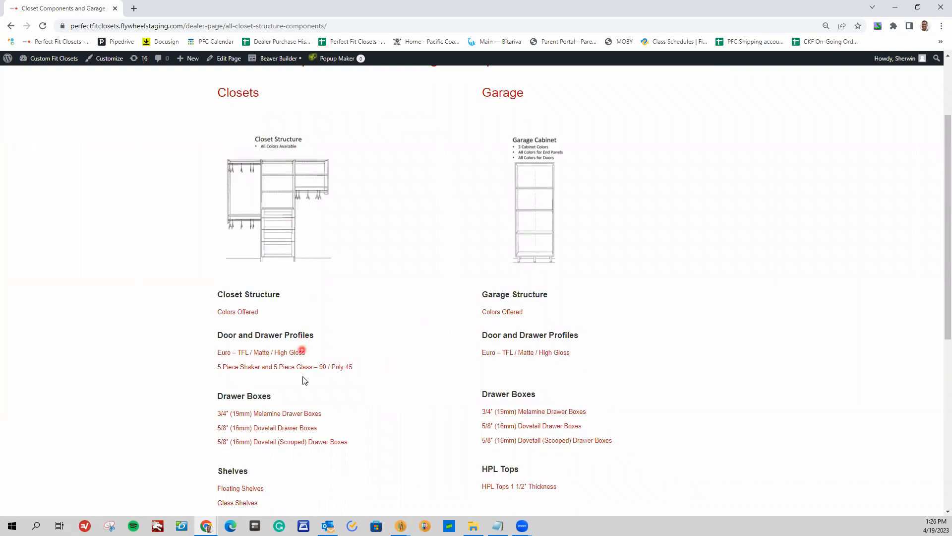
scroll(304, 380, "down", 1)
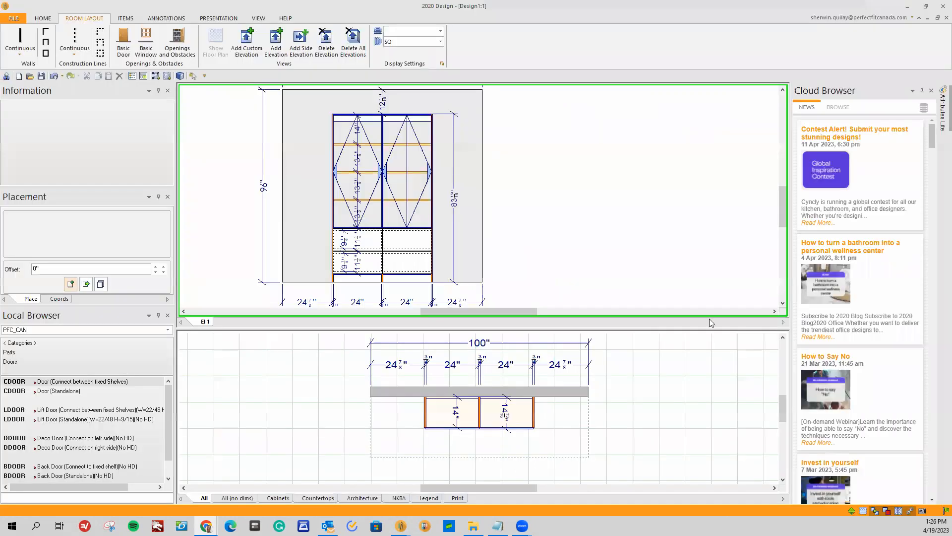
Switch to the 2020 Rendering Module, view the cabinet from its opposite side and close the rendering.
mouse_move(400, 525)
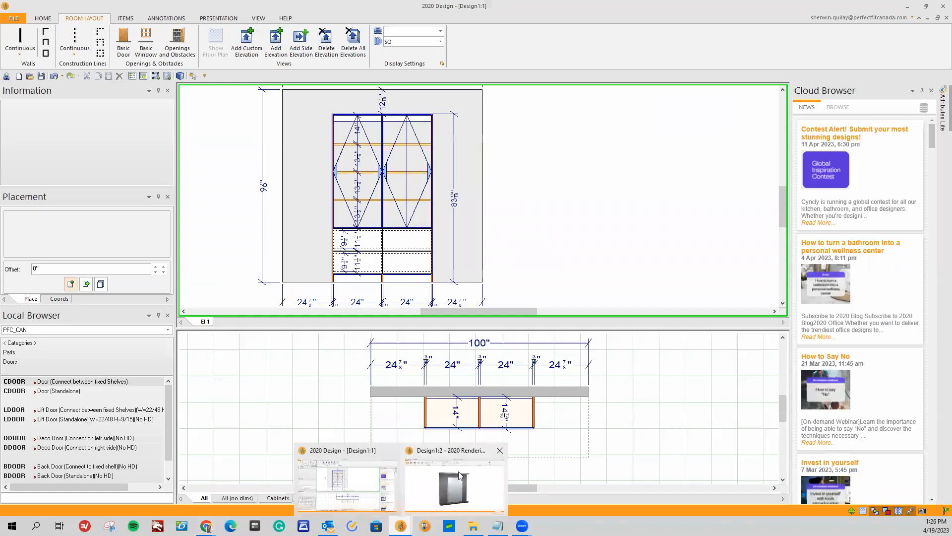
left_click(456, 480)
left_click_drag(545, 331, 444, 329)
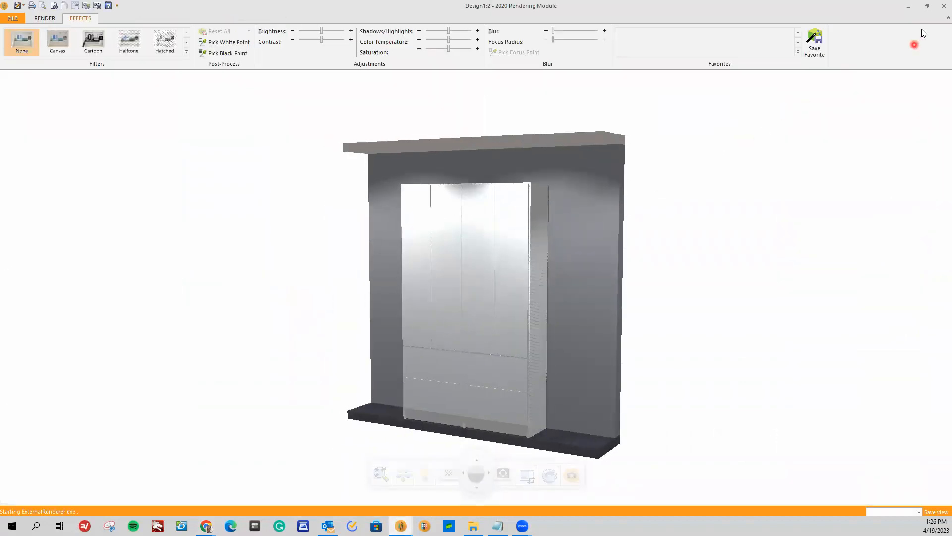
left_click(939, 9)
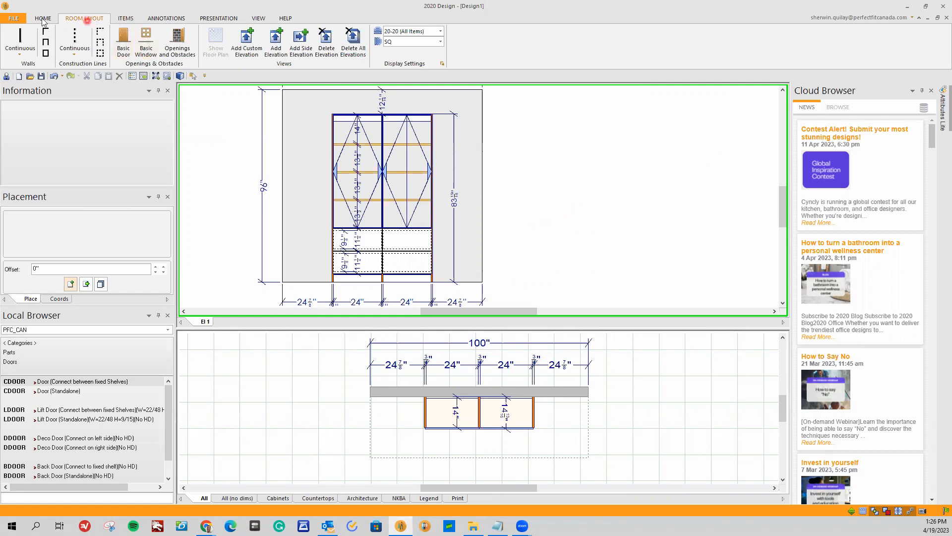
left_click(23, 19)
left_click(19, 15)
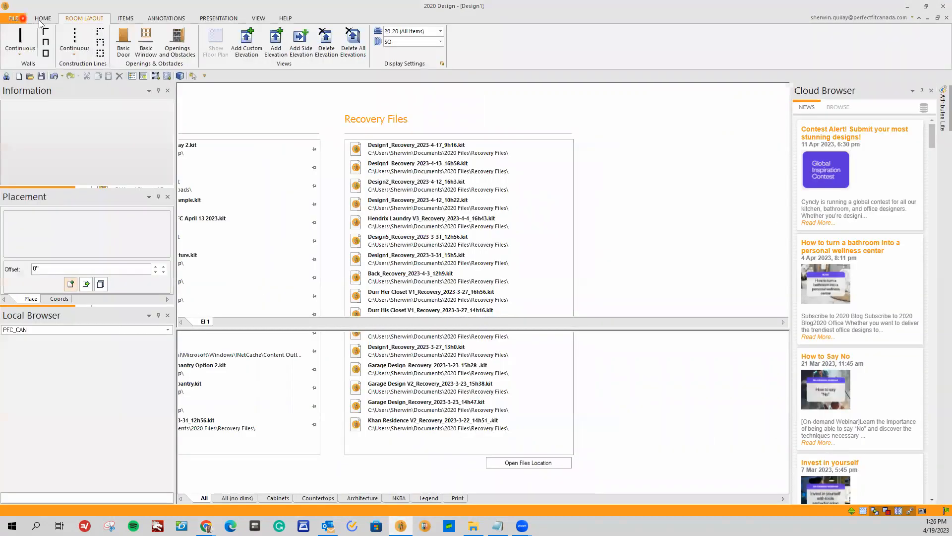
left_click(126, 19)
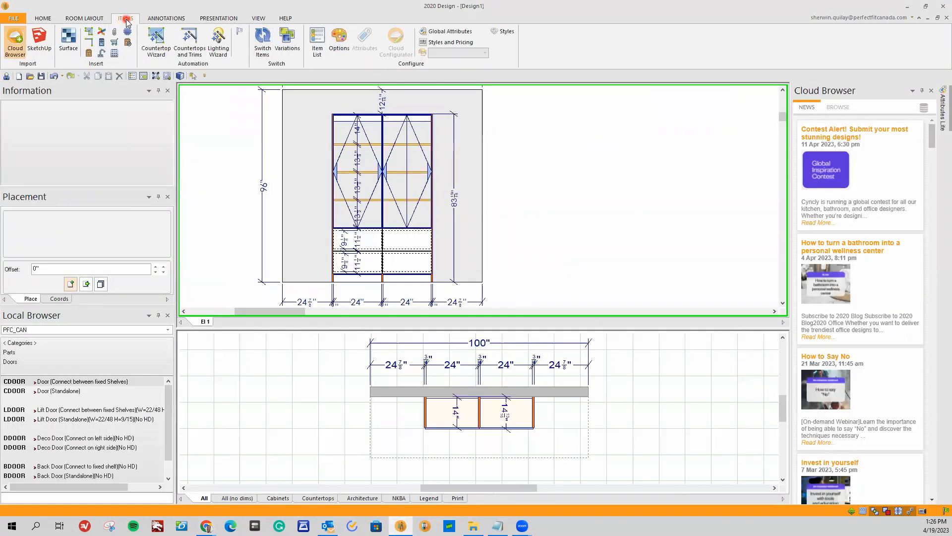
left_click(160, 19)
left_click(219, 19)
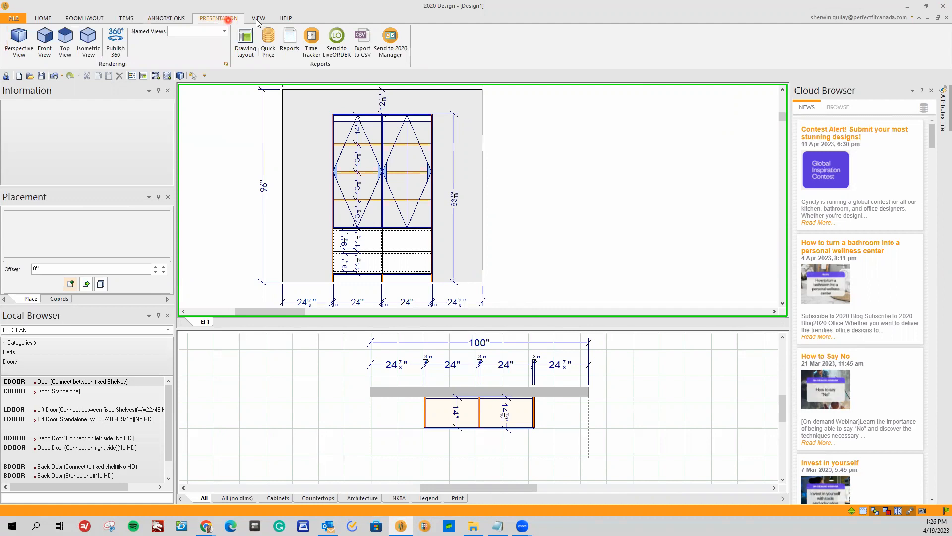
left_click(258, 18)
Check the Features and Options of the whole PFC_CAN catalog with its item list collapsed, and leave without changes.
left_click(127, 19)
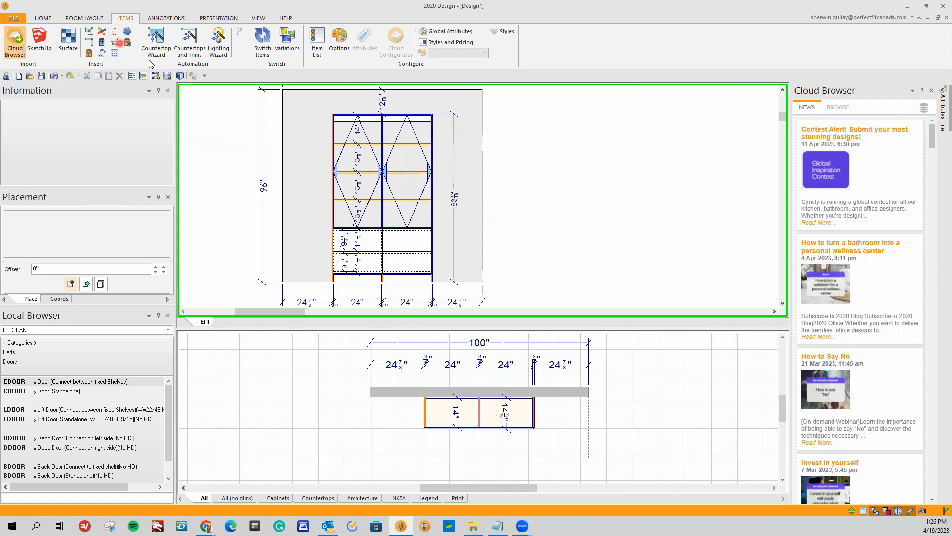
left_click(338, 46)
left_click(214, 130)
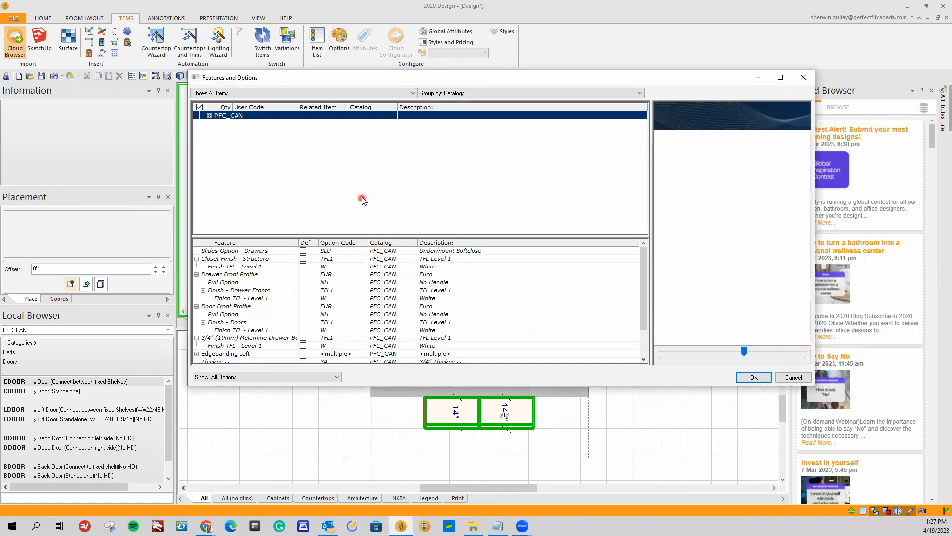
left_click(794, 379)
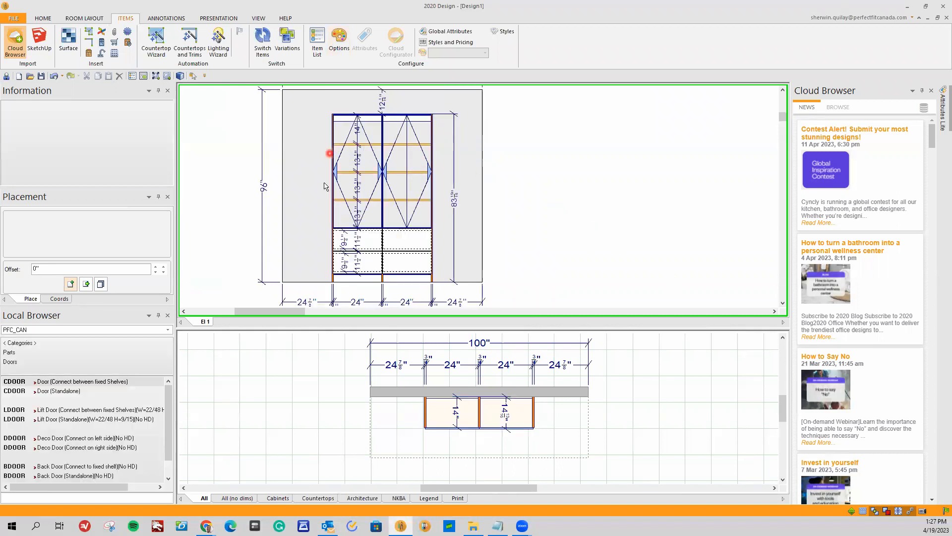
Check the options of the whole PFC_CAN group through the SHFA shelf's Features and Options, and leave without changes.
right_click(393, 199)
mouse_move(422, 208)
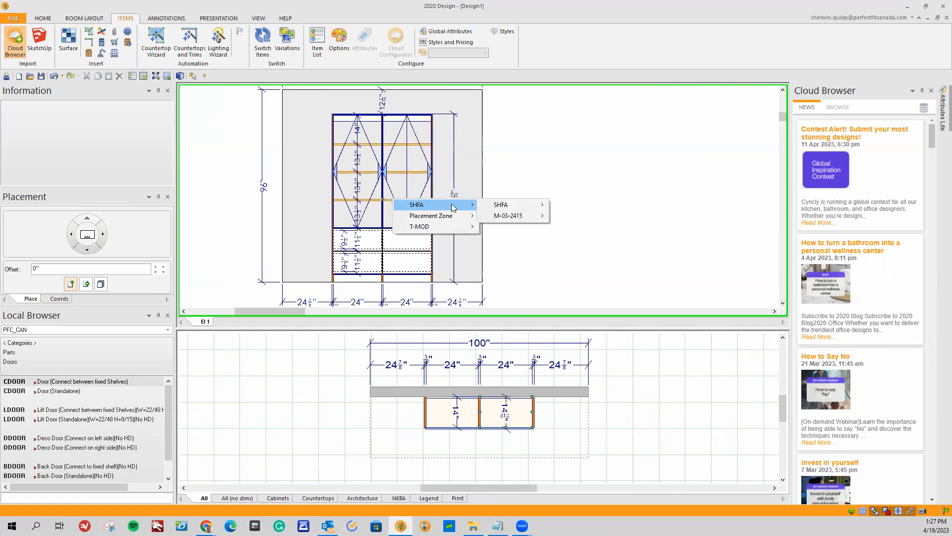
mouse_move(502, 207)
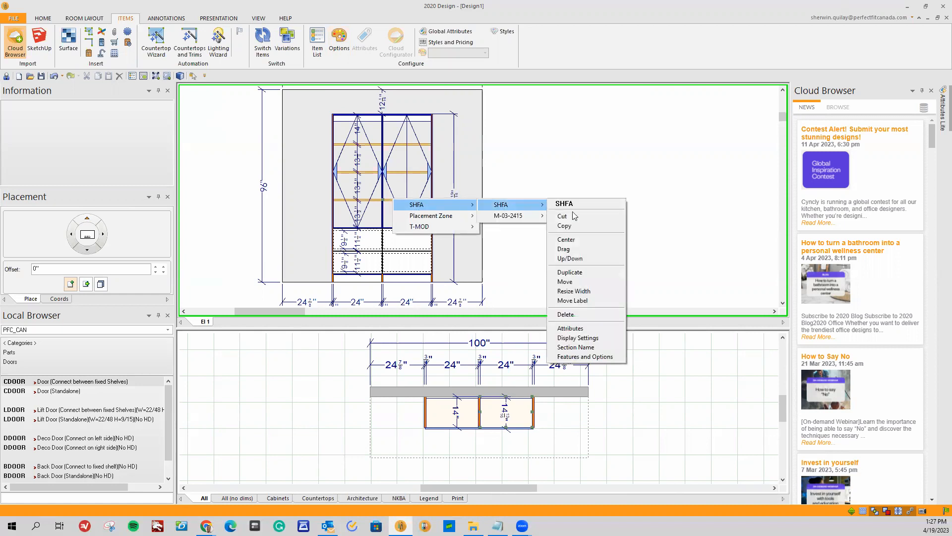
left_click(591, 357)
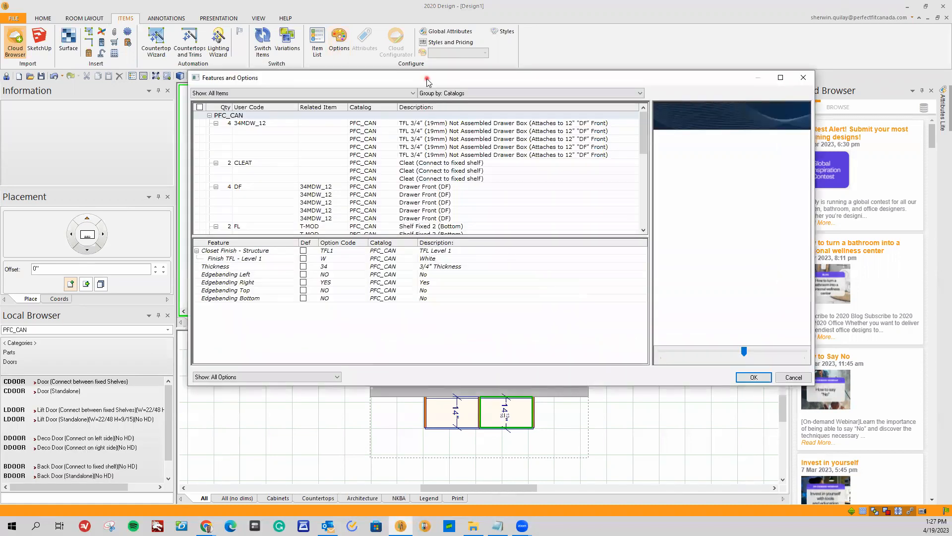
mouse_move(427, 79)
left_mouse_down()
mouse_move(561, 172)
mouse_move(339, 147)
left_mouse_up()
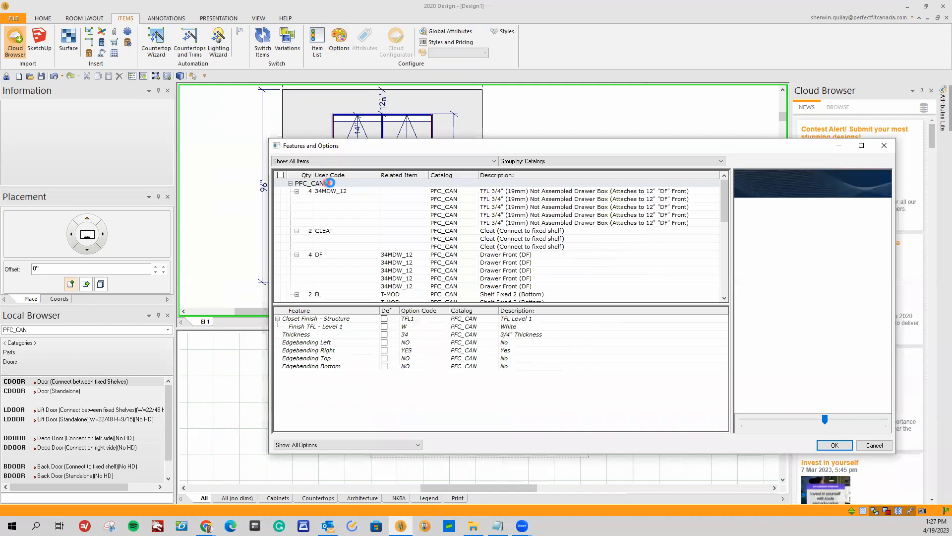
left_click(298, 184)
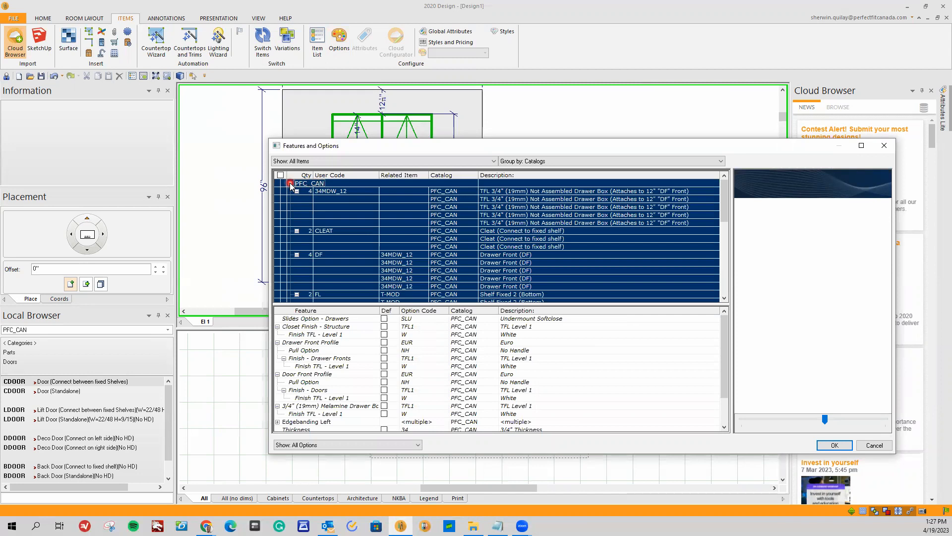
left_click(291, 184)
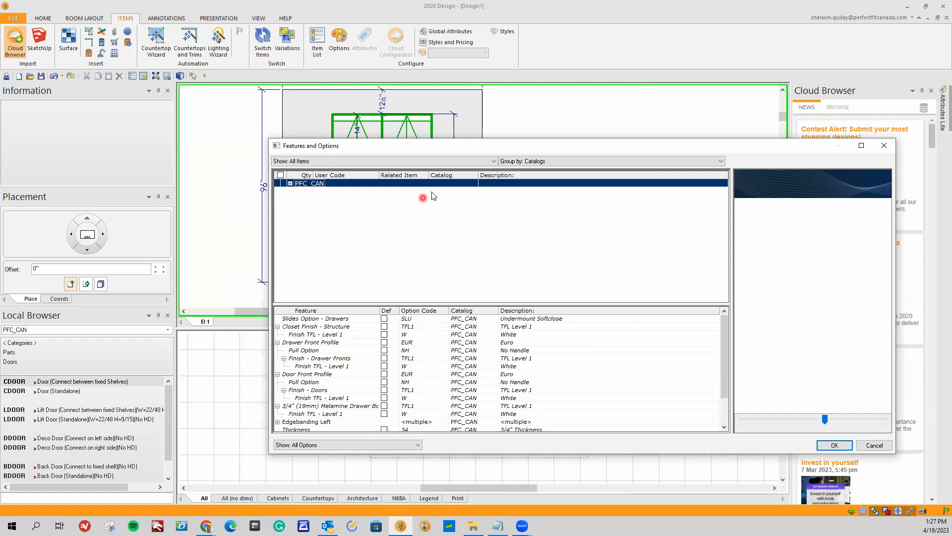
left_click_drag(437, 147, 290, 136)
left_click(707, 427)
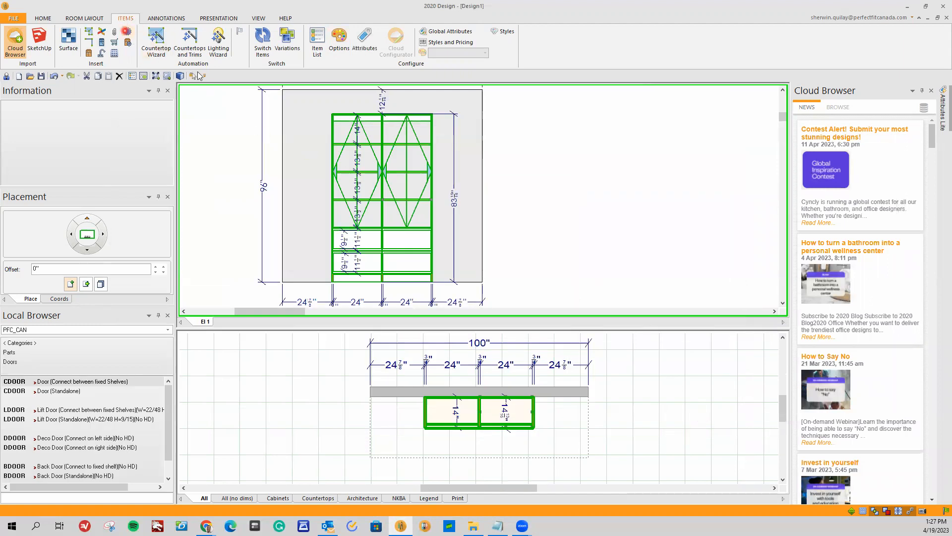
Open the Features and Options for the design, select the entire PFC_CAN catalog group and collapse its item list.
left_click(341, 45)
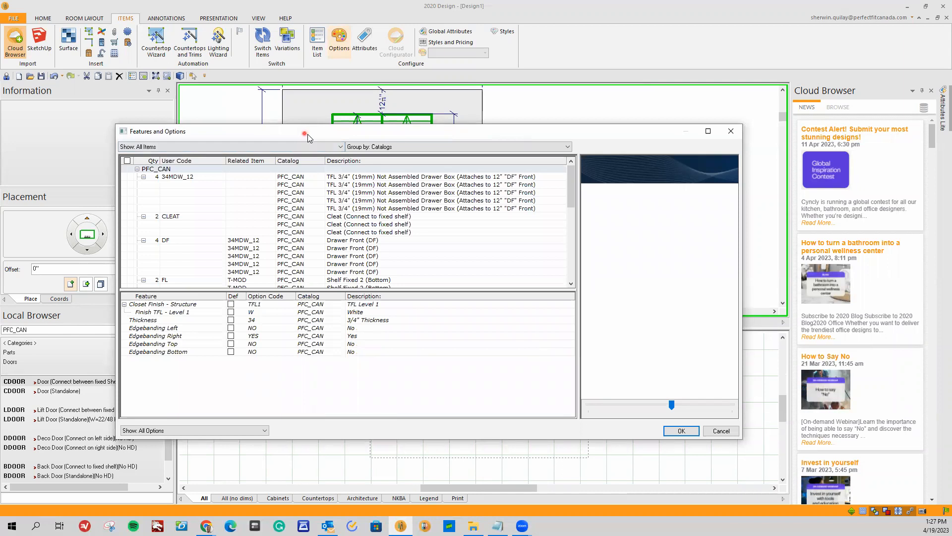
left_click_drag(308, 133, 391, 210)
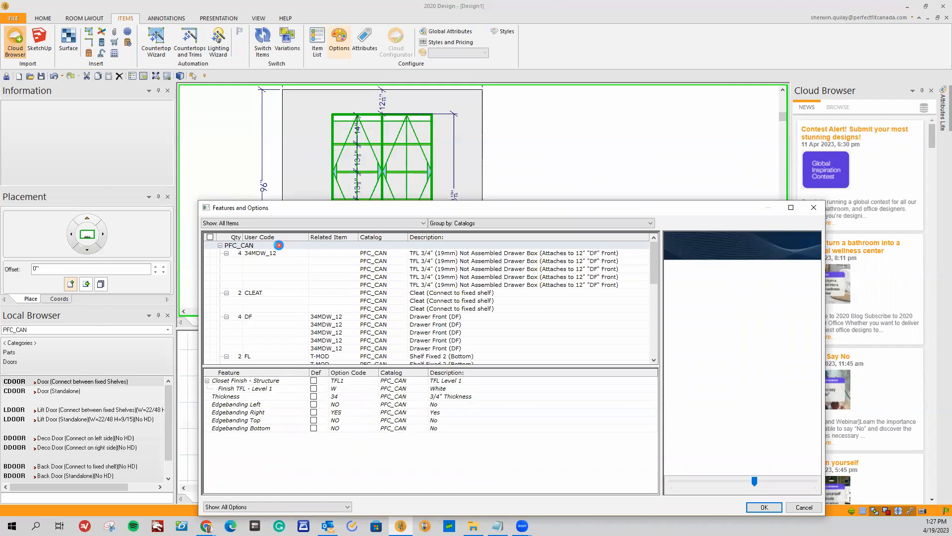
left_click(242, 246)
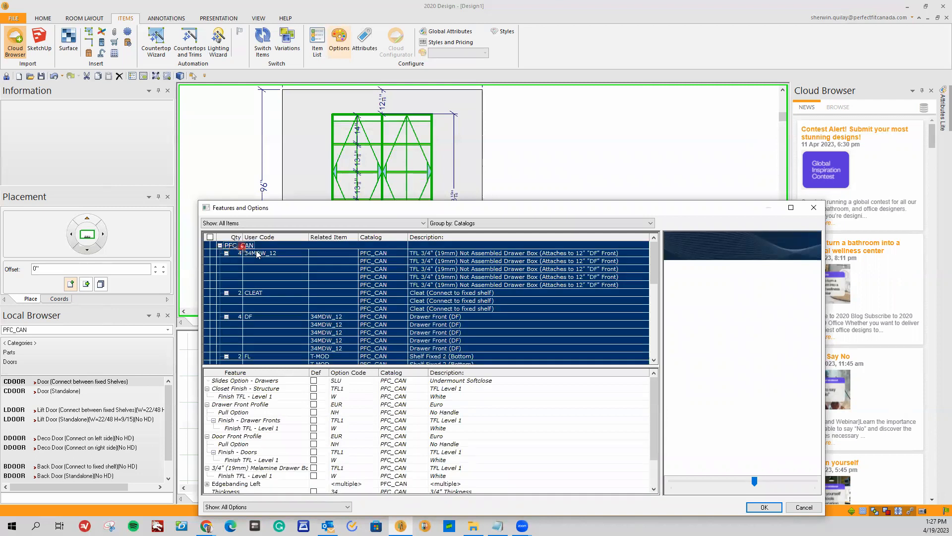
left_click(219, 246)
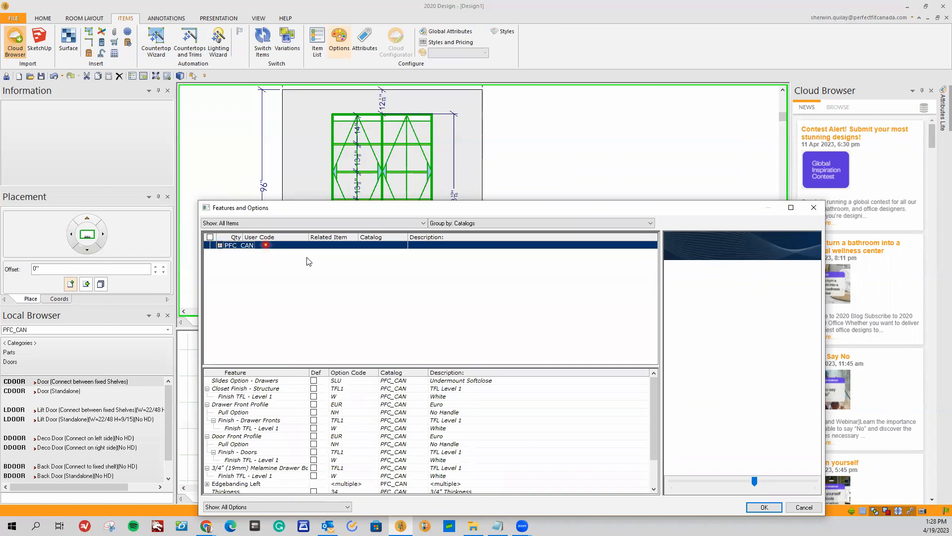
mouse_move(353, 213)
left_mouse_down()
mouse_move(347, 324)
mouse_move(366, 168)
left_mouse_up()
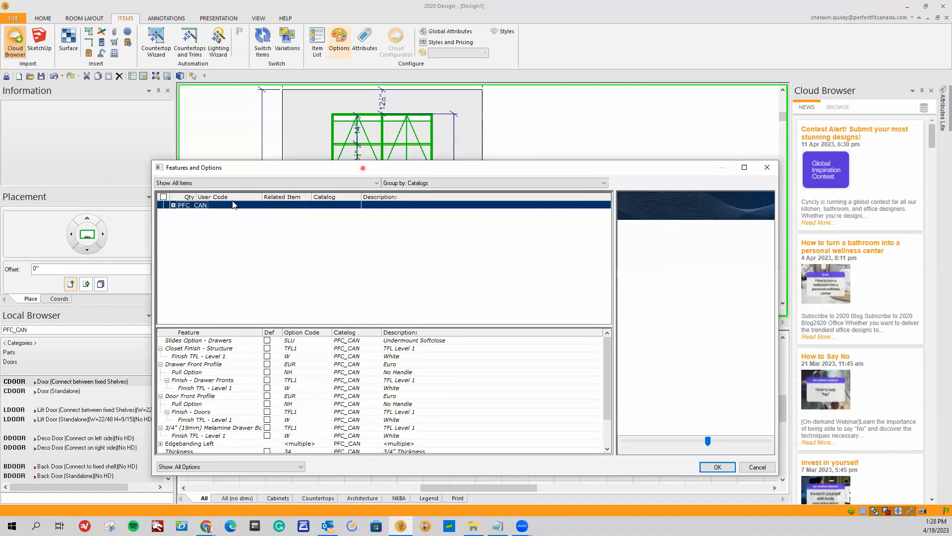
Expand the PFC_CAN group to look through its full list of items, and collapse it again.
left_click(173, 204)
scroll(214, 220, "down", 1)
left_click(225, 242)
scroll(225, 244, "down", 4)
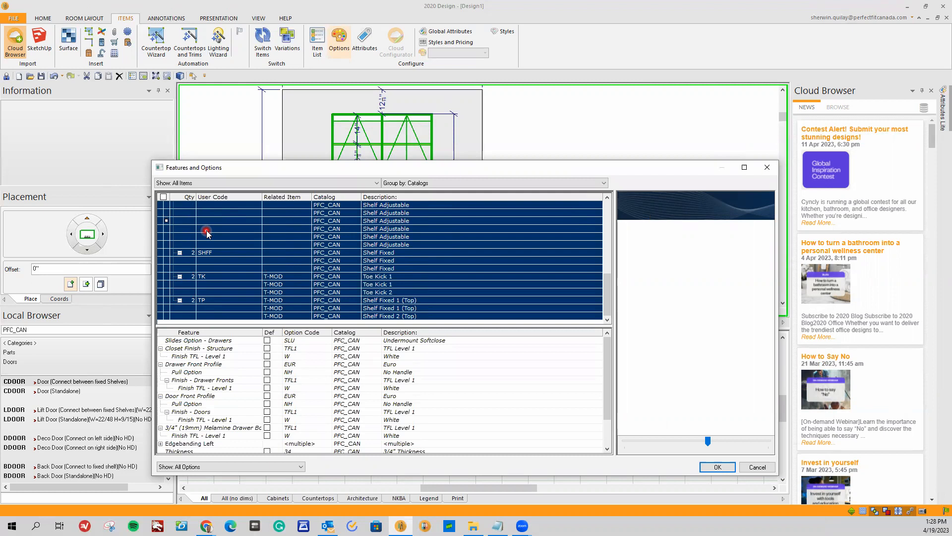
scroll(202, 242, "up", 4)
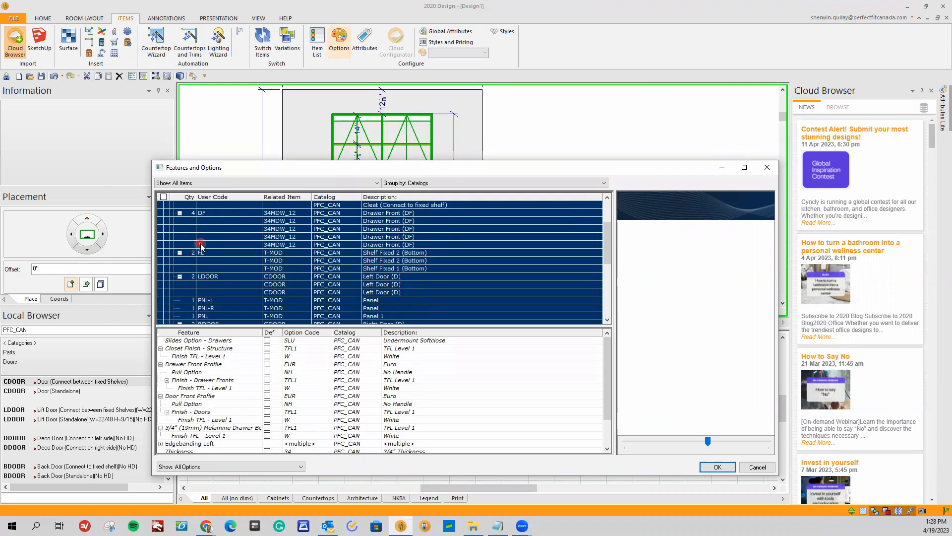
scroll(201, 246, "up", 3)
left_click(173, 206)
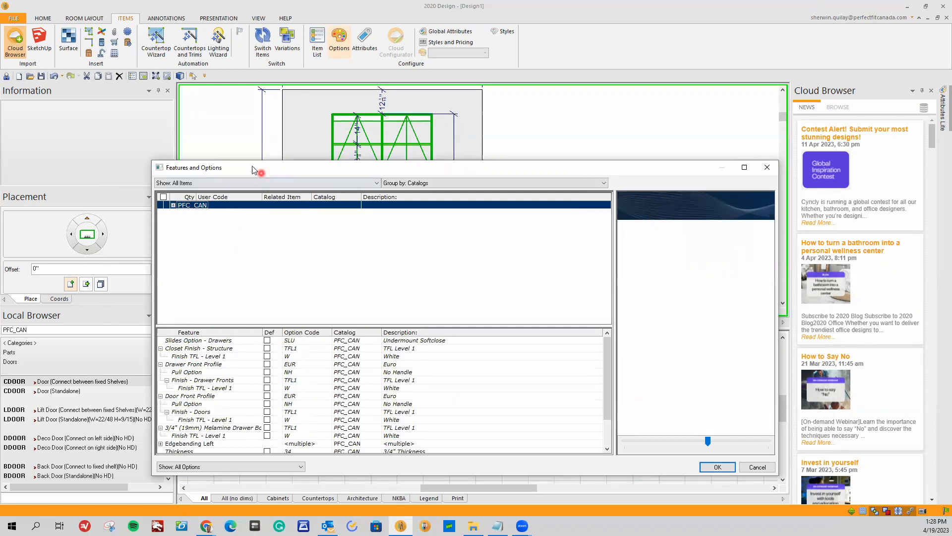
Enlarge the options dialog to show the whole feature list and set the drawers' slides option to Side Mount Softclose.
left_click_drag(256, 168, 199, 152)
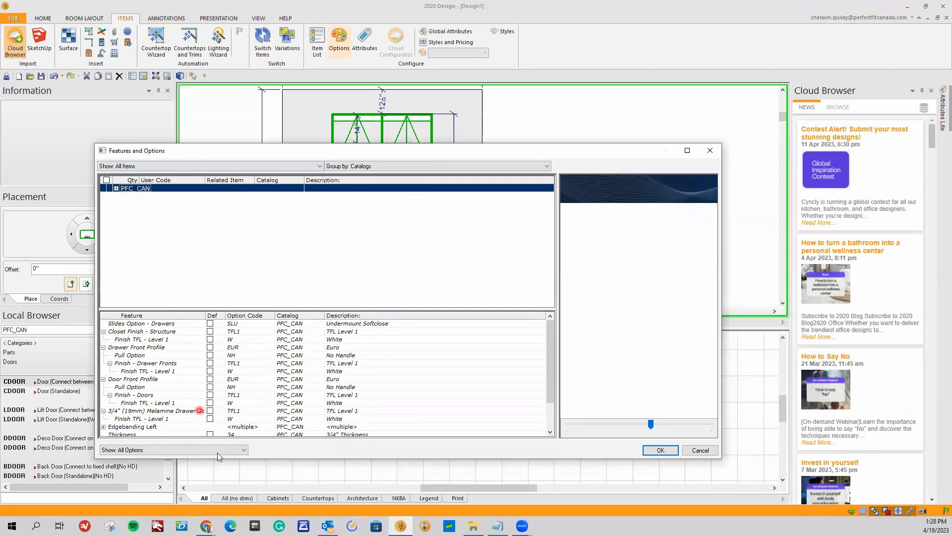
left_click_drag(220, 458, 223, 504)
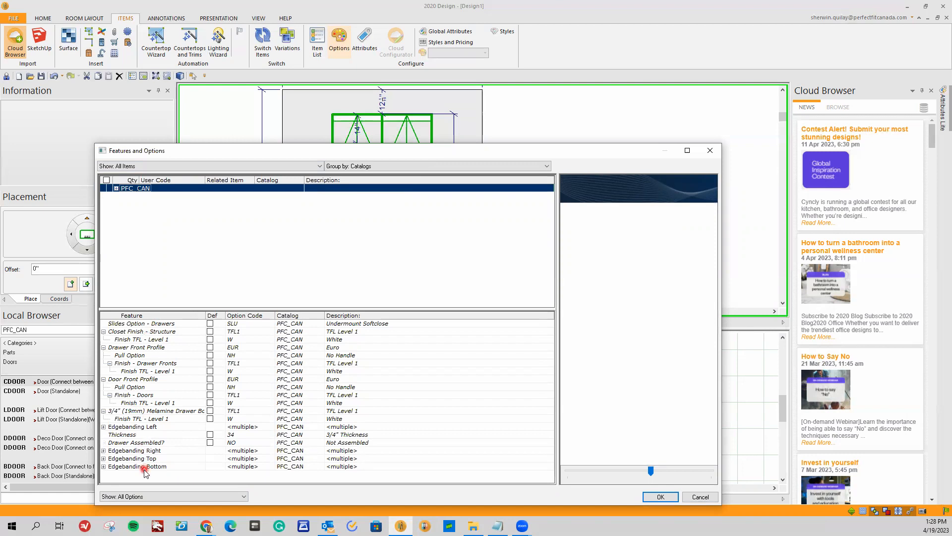
left_click(122, 323)
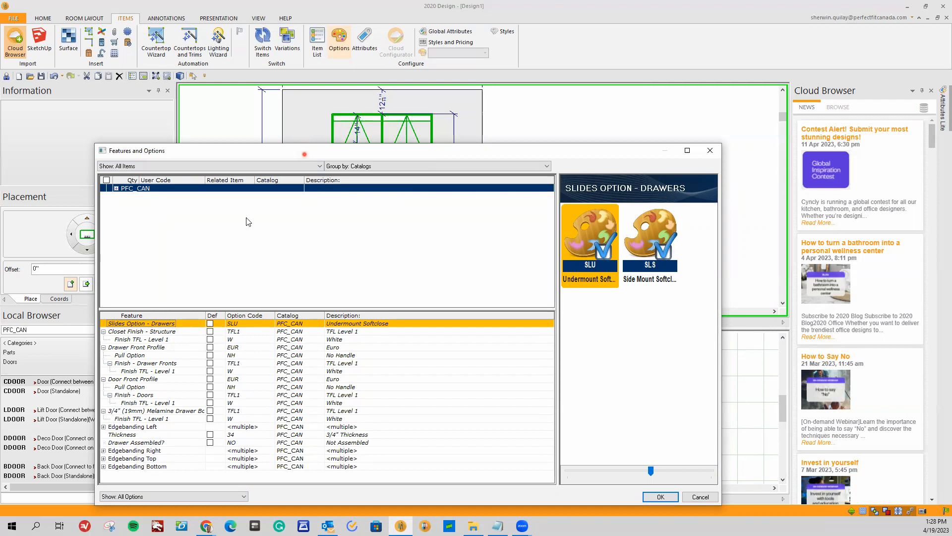
left_click_drag(298, 157, 271, 172)
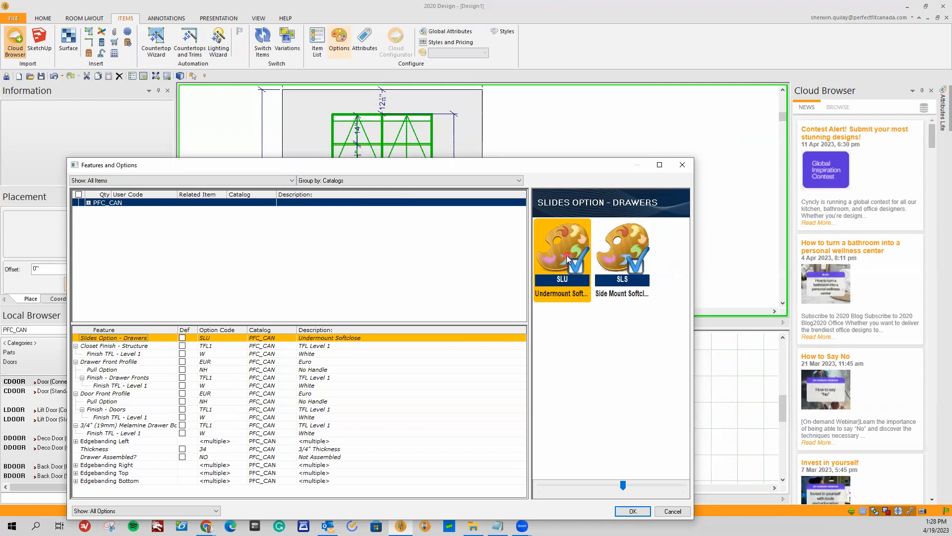
left_click(617, 257)
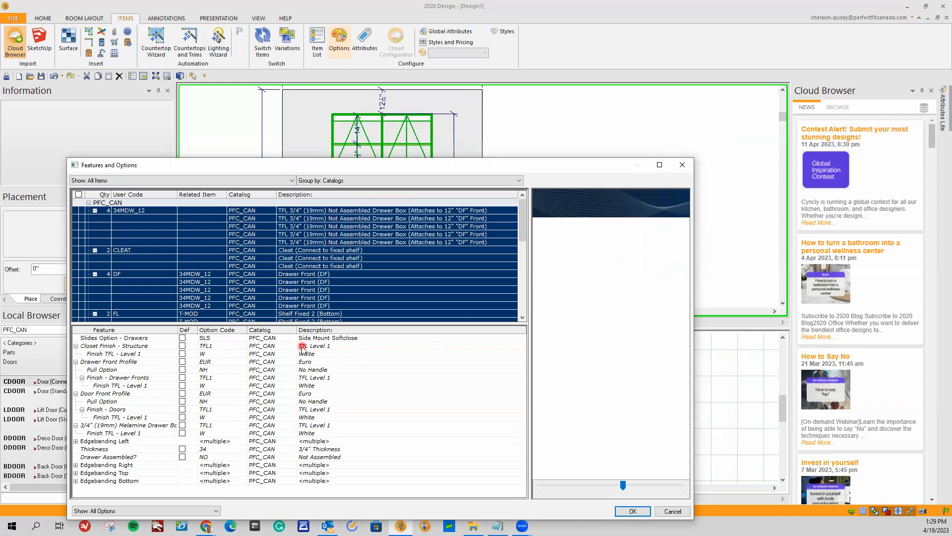
Look through the available drawer slide choices and set the slides option to Undermount Softclose (SLU).
left_click(229, 338)
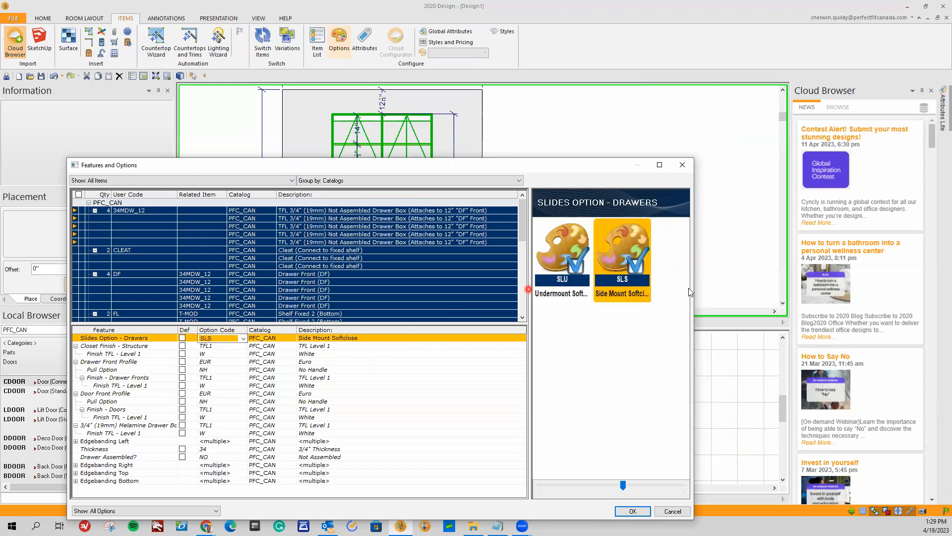
left_click(243, 339)
left_click(244, 340)
left_click(320, 339)
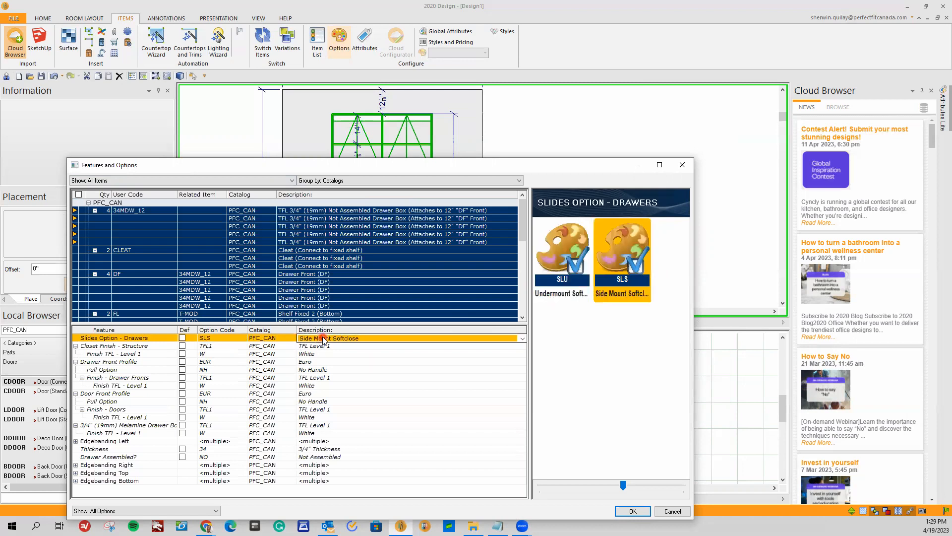
left_click(368, 339)
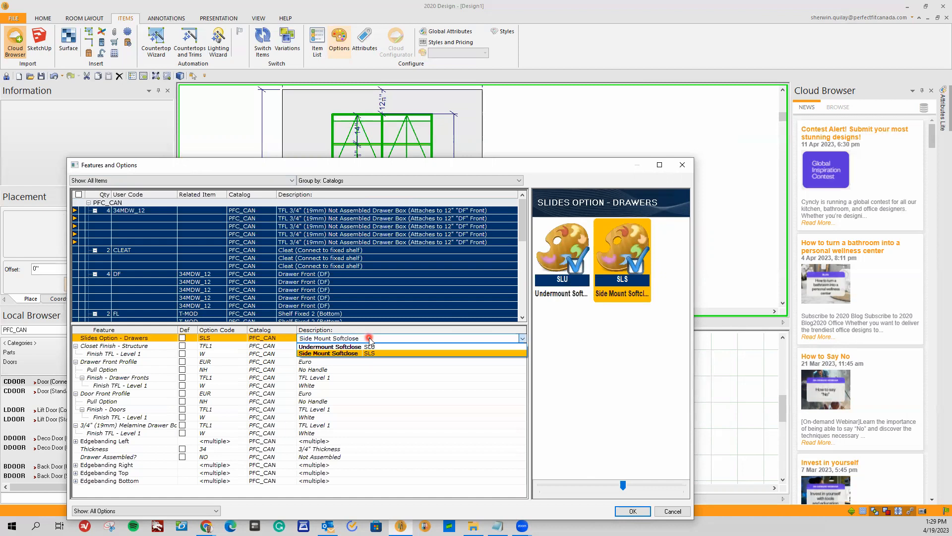
left_click(370, 340)
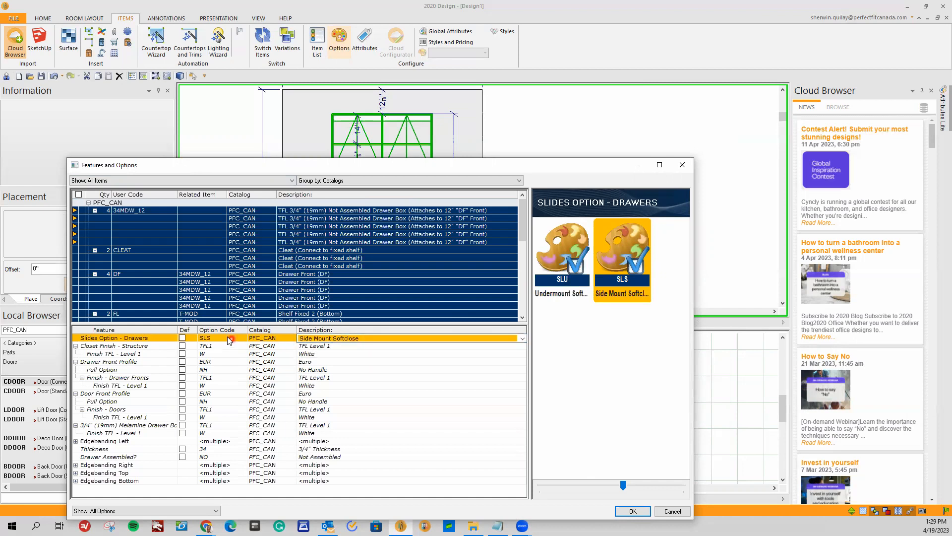
left_click(615, 293)
left_click(308, 340)
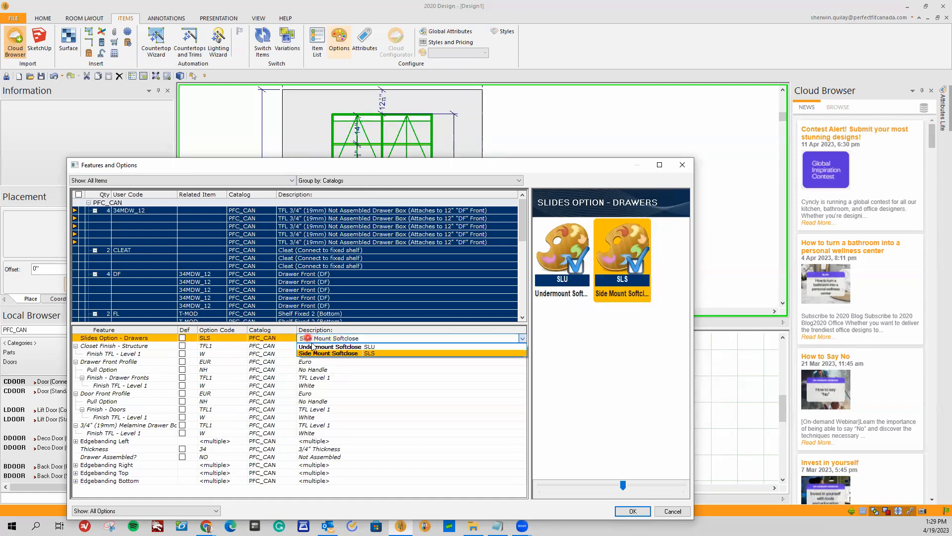
left_click(312, 345)
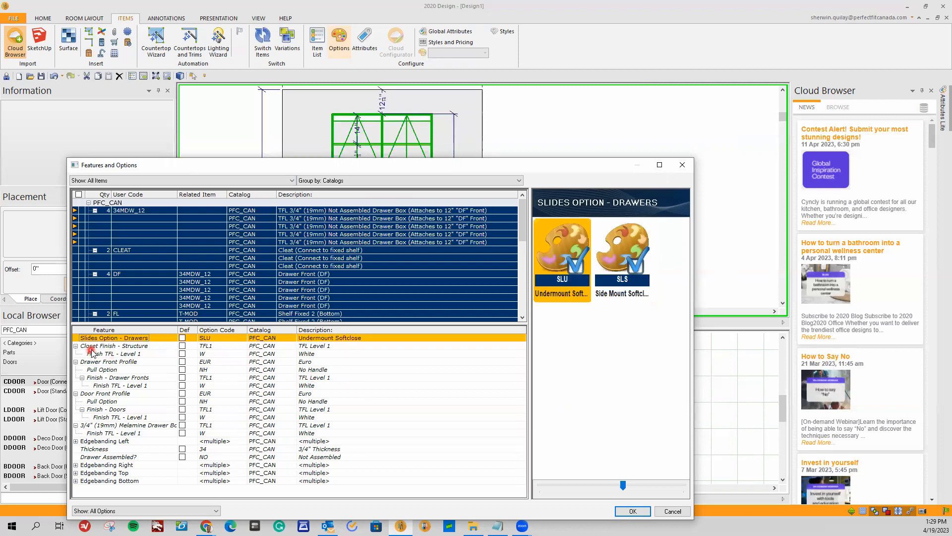
Set the closet structure finish to TFL Level 2 in Sheer Beauty and apply the options to the design.
left_click(223, 345)
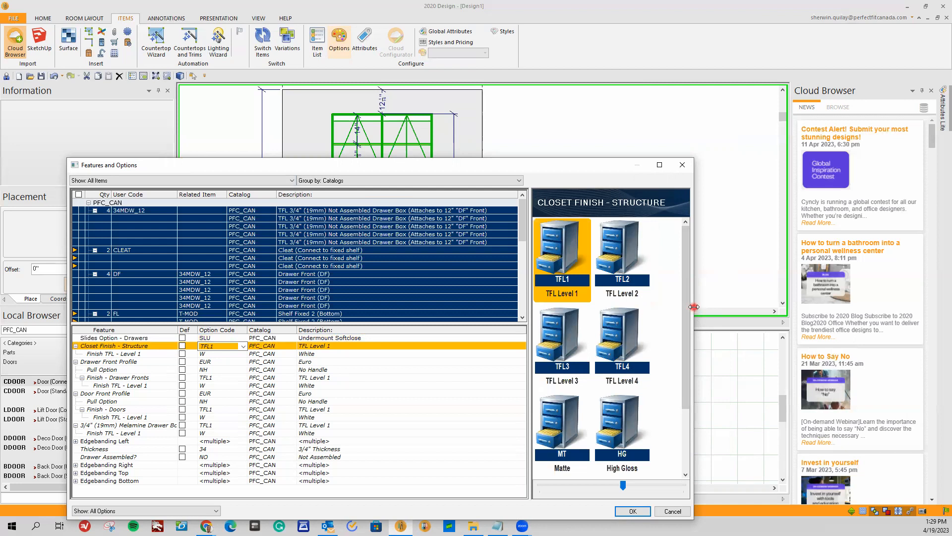
left_click_drag(694, 306, 828, 308)
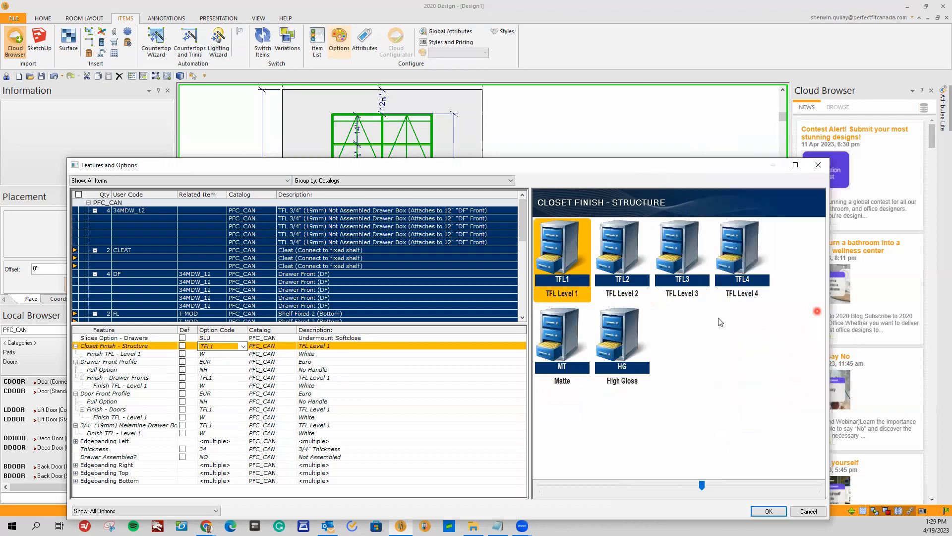
left_click(617, 263)
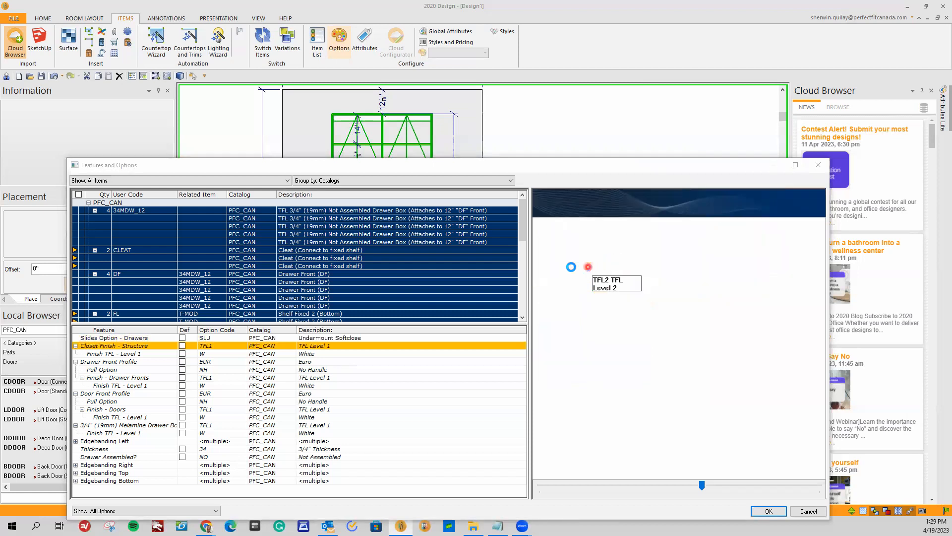
left_click(367, 352)
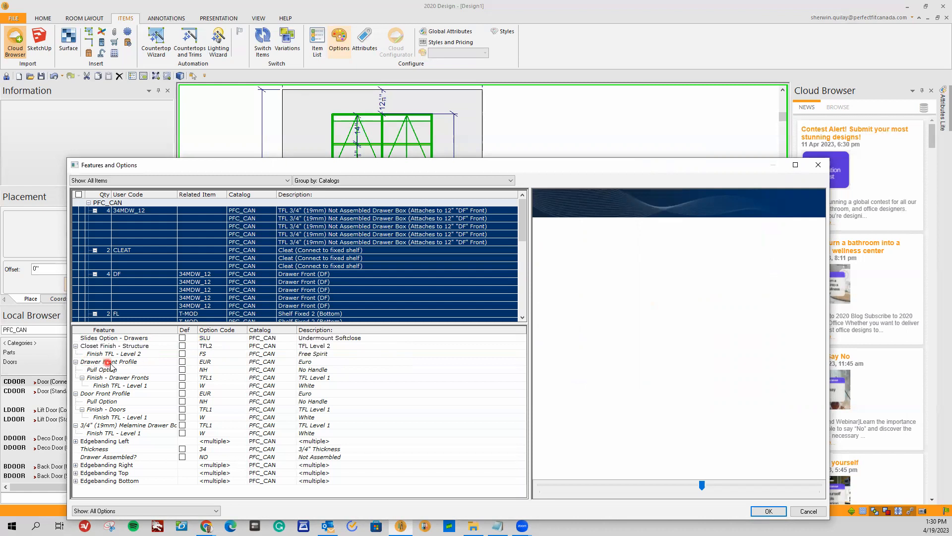
left_click(224, 354)
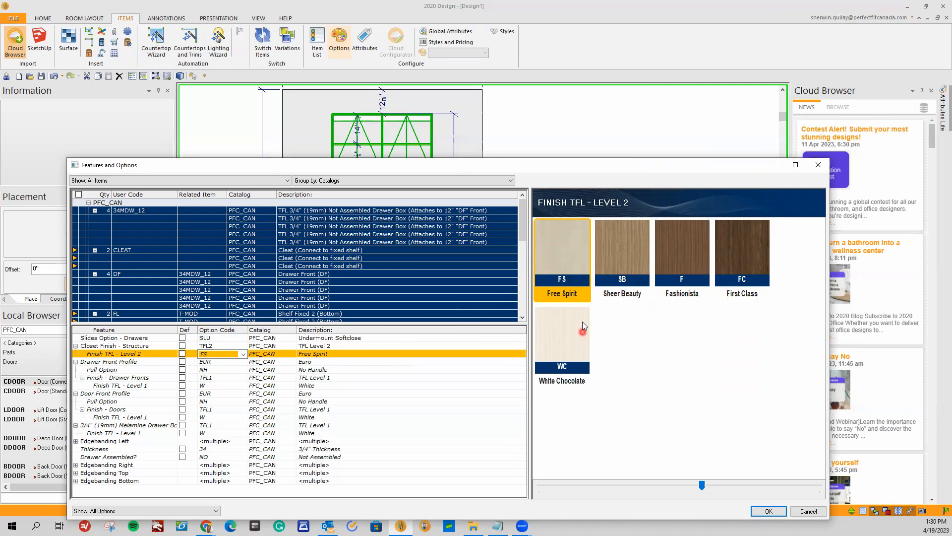
left_click(613, 260)
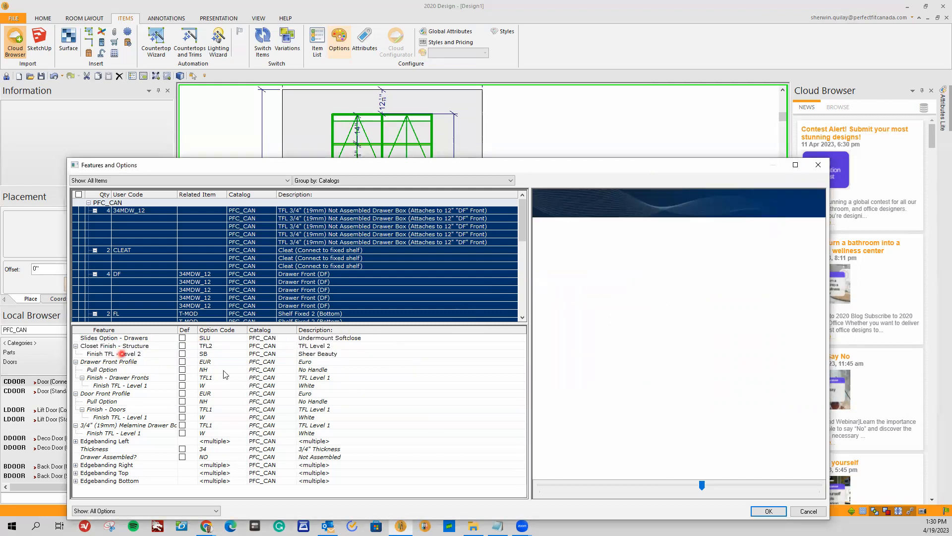
left_click(768, 511)
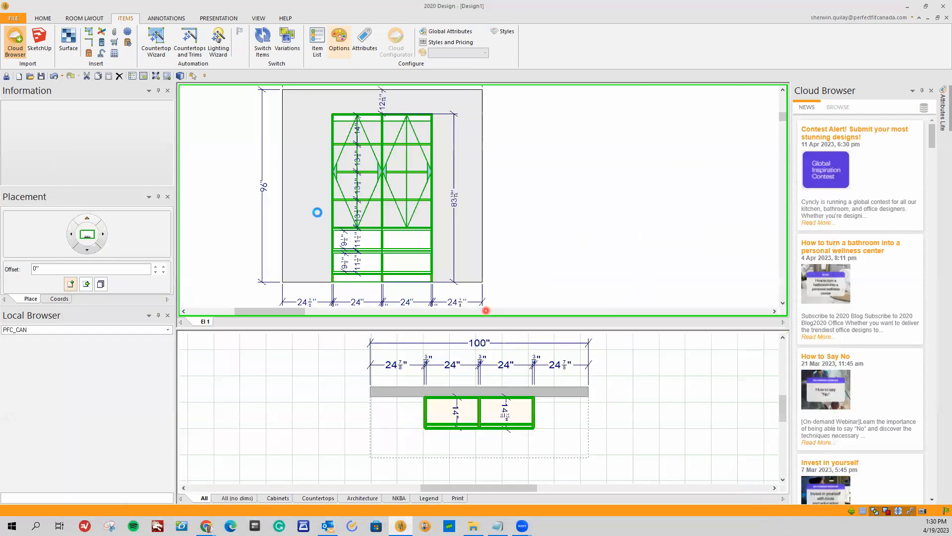
Render the closet in 3D, orbit around it to check the structure color, and close the rendering.
left_click(180, 76)
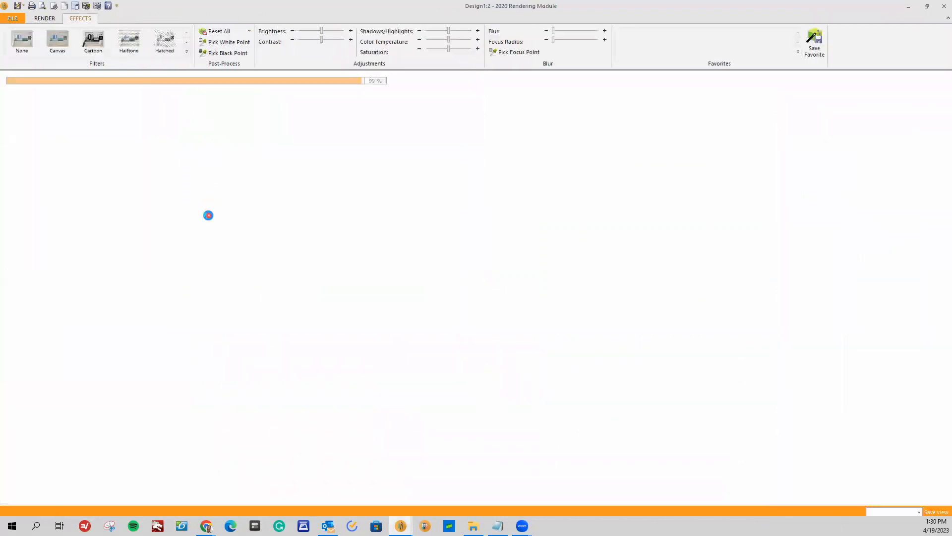
left_click_drag(298, 272, 526, 268)
left_click_drag(552, 229, 335, 221)
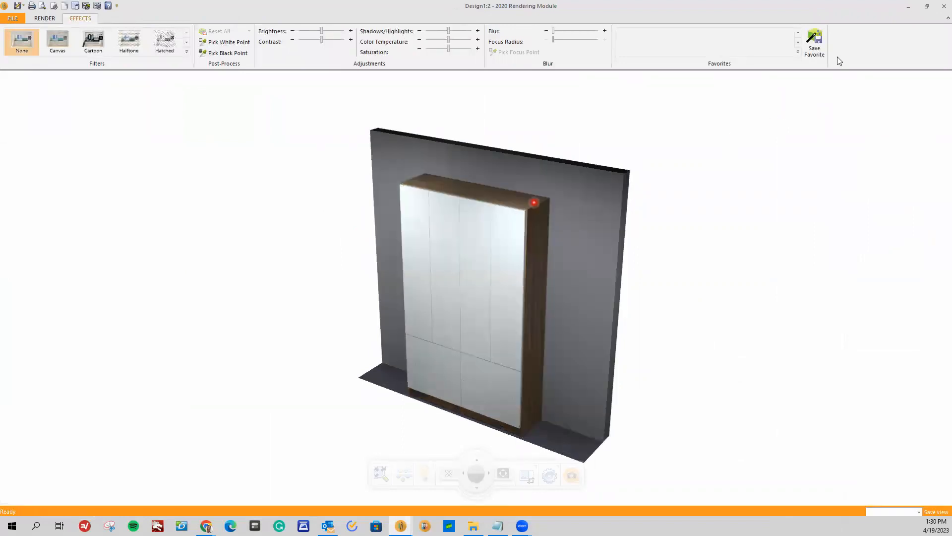
left_click(944, 6)
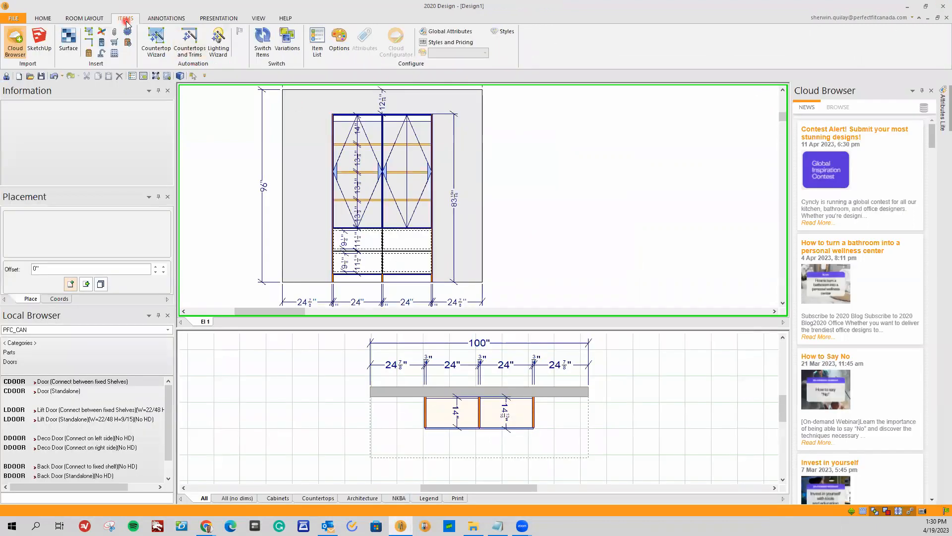
Reopen the design's Features and Options and set the drawer front profile to TFL90 5-Piece Shaker.
left_click(338, 46)
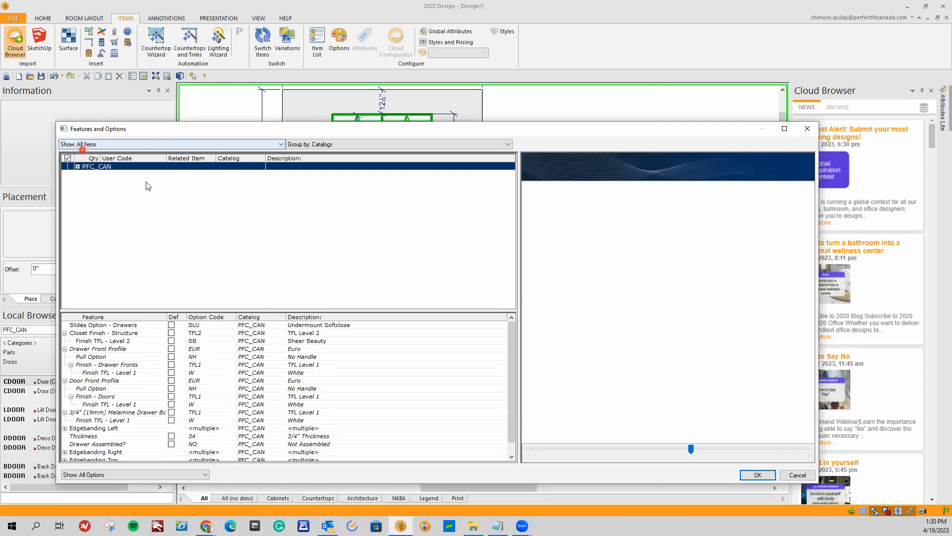
left_click(94, 349)
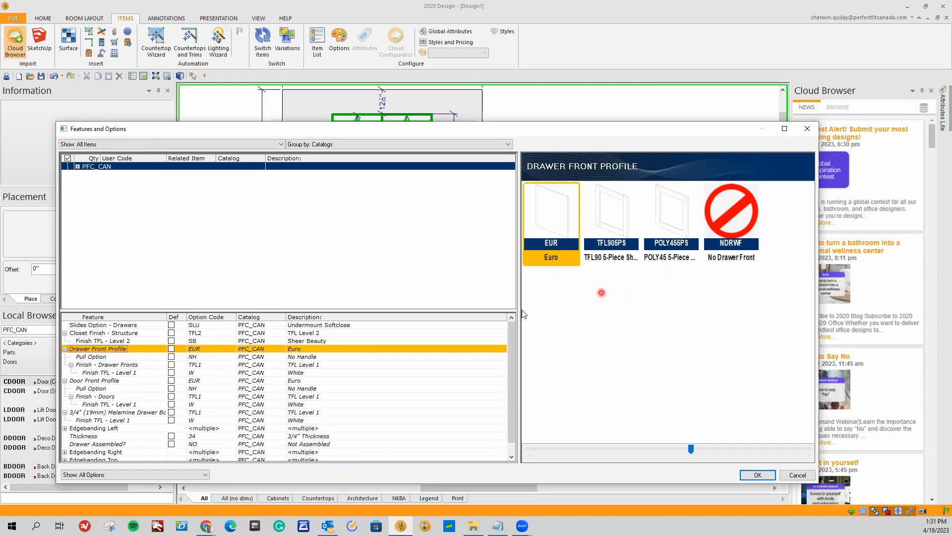
left_click(602, 218)
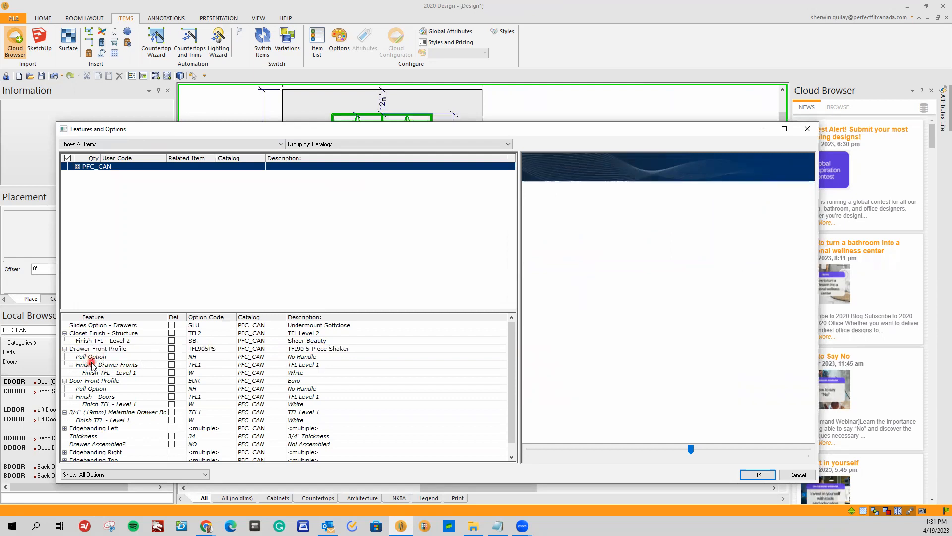
Set the drawer fronts' pull option to the 32 mm, Black knob (111-95-300).
left_click(212, 359)
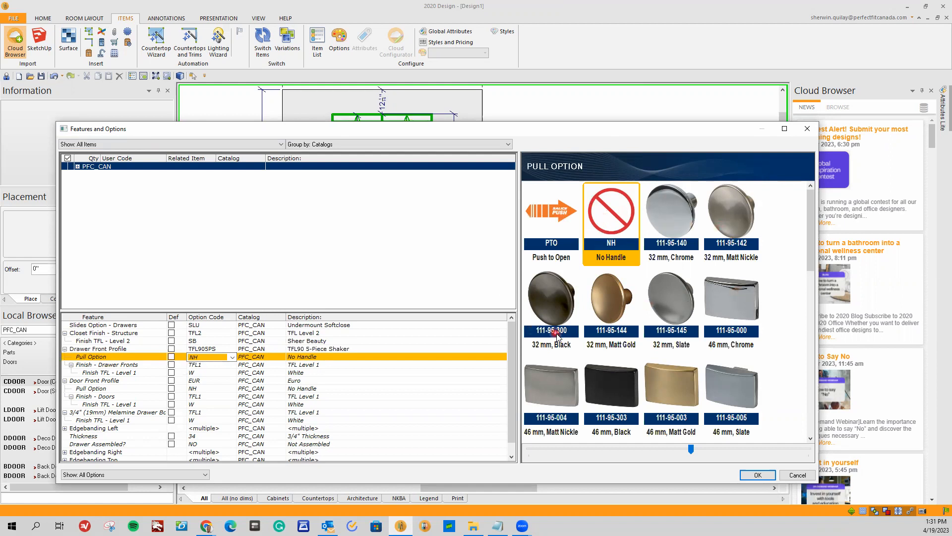
scroll(558, 338, "down", 5)
scroll(557, 337, "up", 5)
left_click(548, 298)
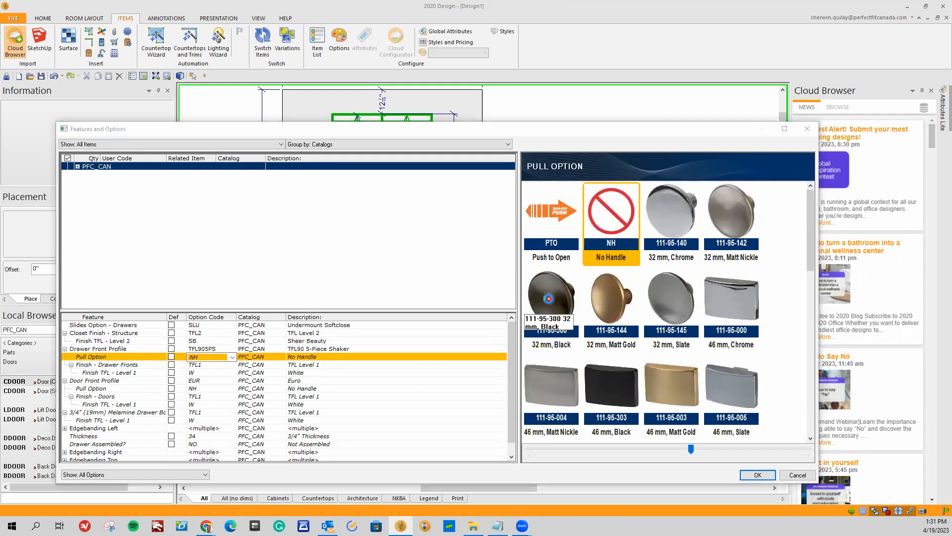
left_click(159, 356)
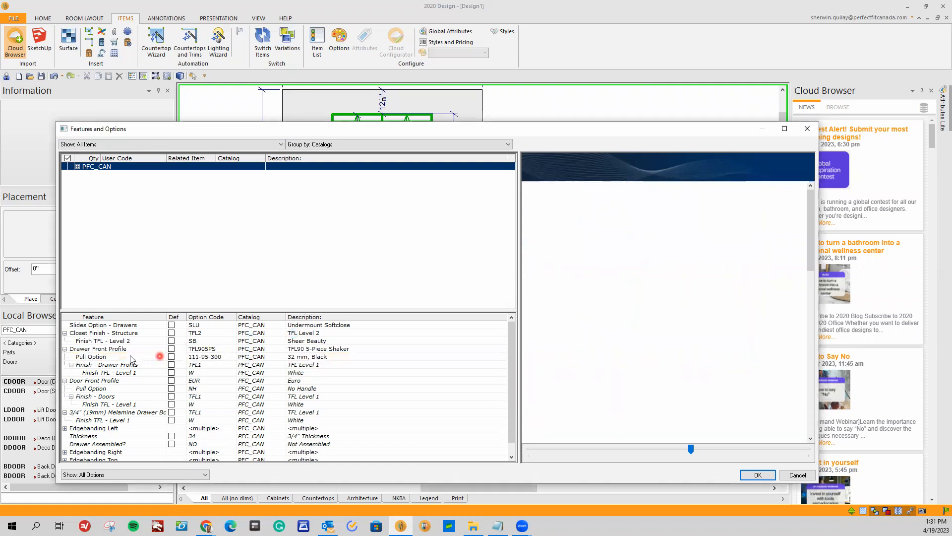
left_click(247, 357)
left_click(324, 358)
Set the drawer fronts' finish to TFL Level 2 in Sheer Beauty.
left_click(217, 365)
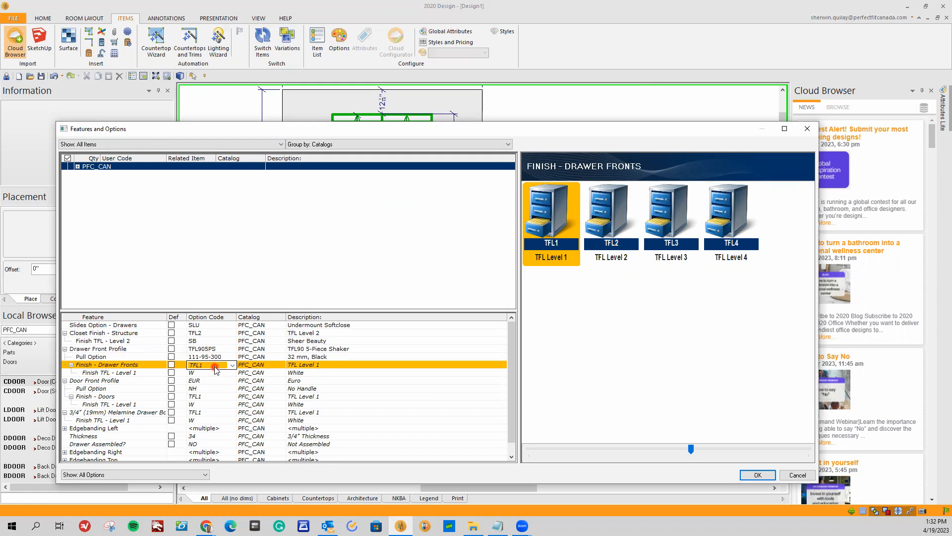
left_click(214, 366)
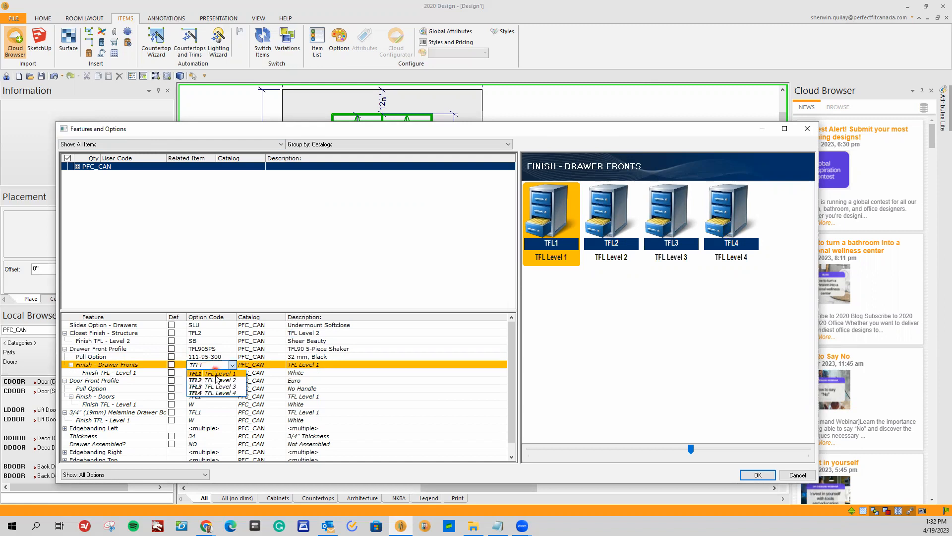
left_click(216, 380)
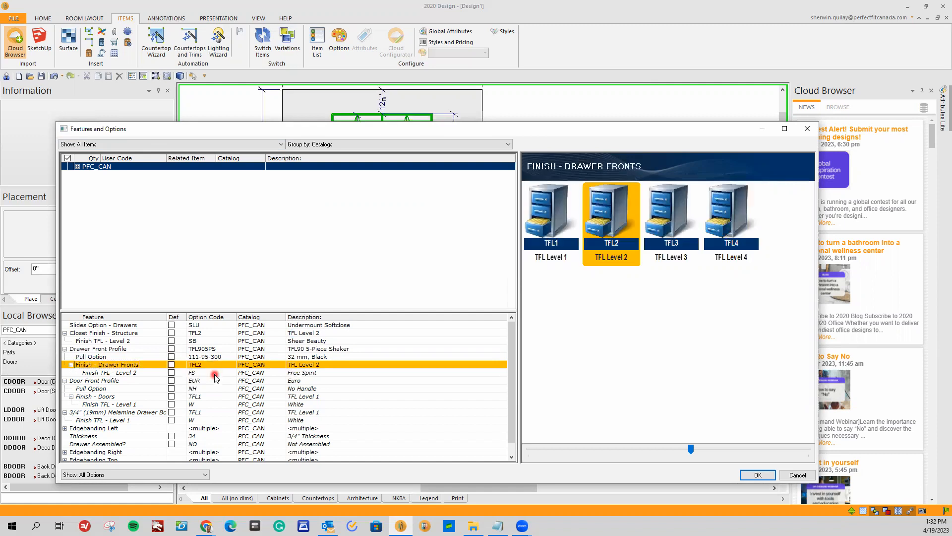
left_click(215, 374)
left_click(217, 377)
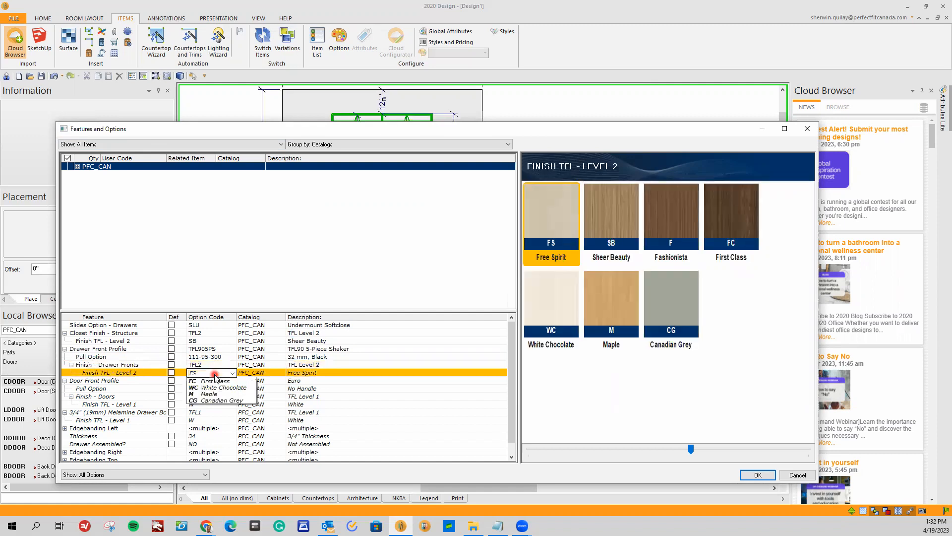
left_click(214, 390)
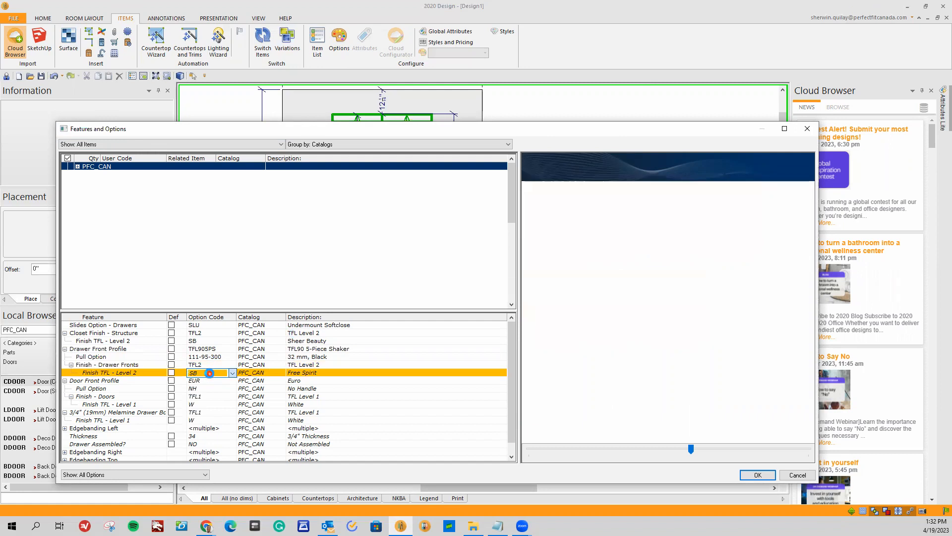
left_click(161, 373)
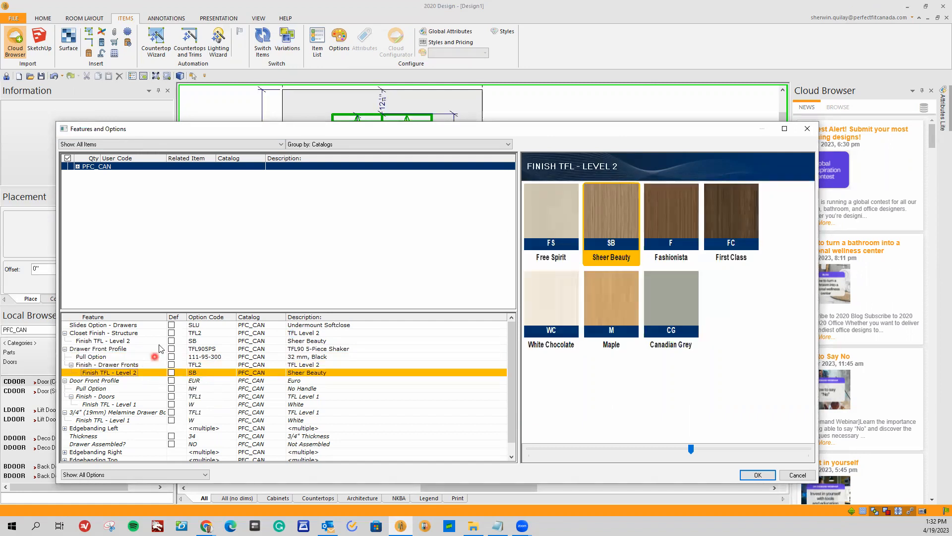
Set the door front profile to TFL90 5-Piece Shaker GD with Glass Mirror inserts and the 32 mm, Black pull (111-95-300).
left_click(113, 381)
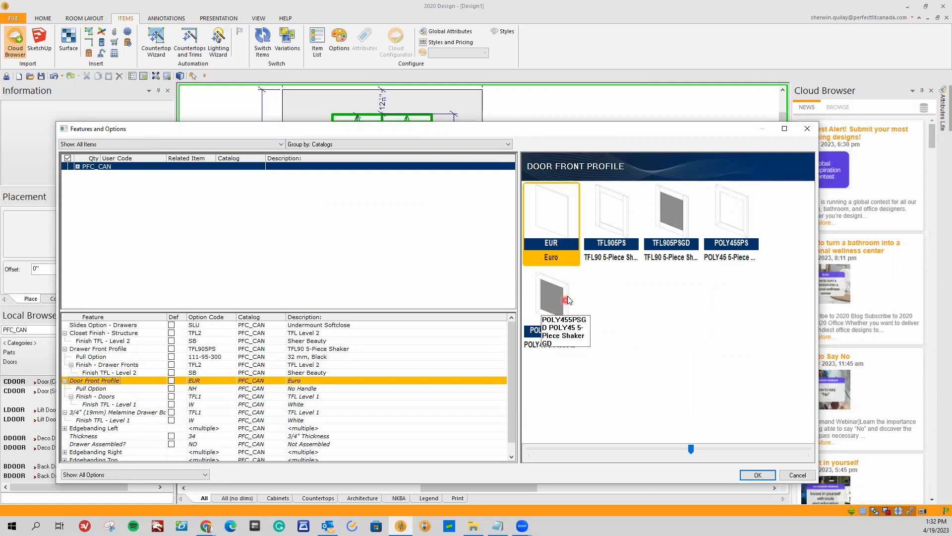
left_click(681, 209)
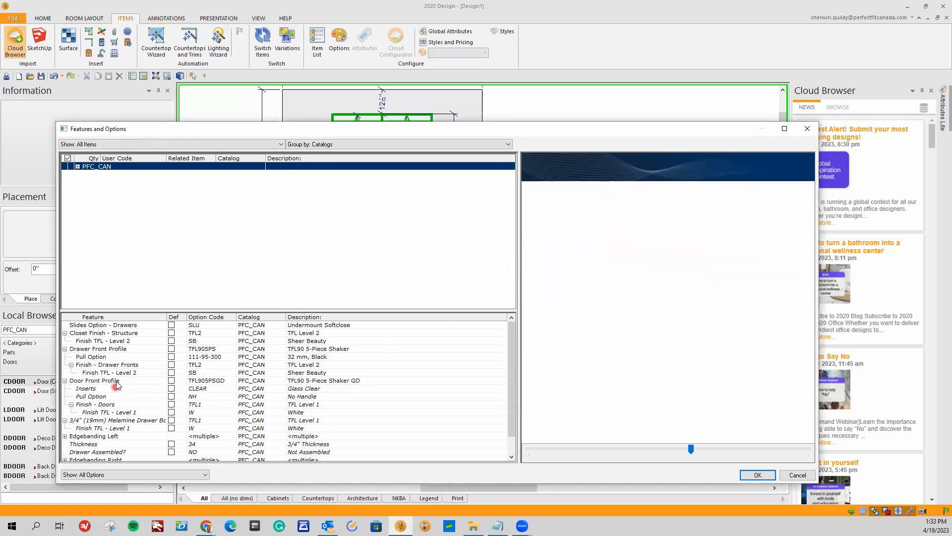
left_click(204, 390)
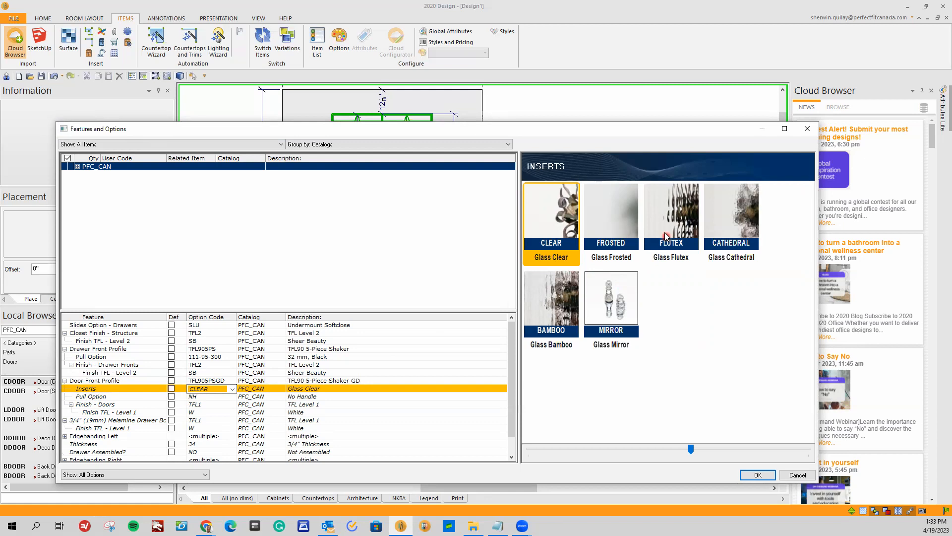
left_click(609, 312)
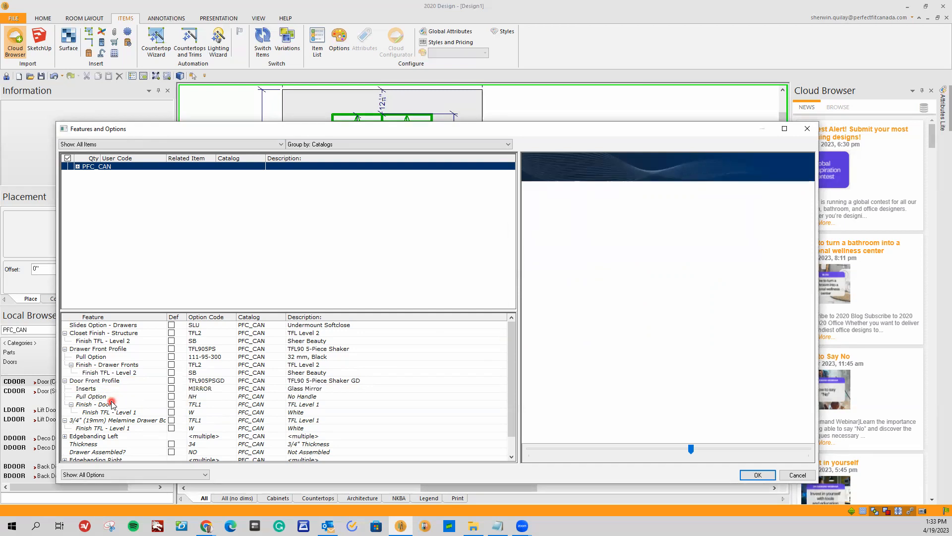
left_click(200, 397)
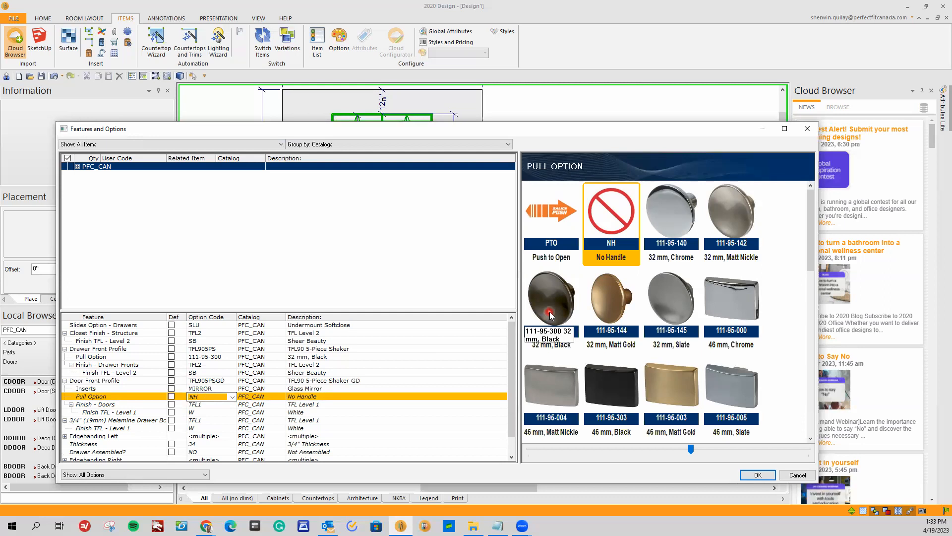
left_click(551, 313)
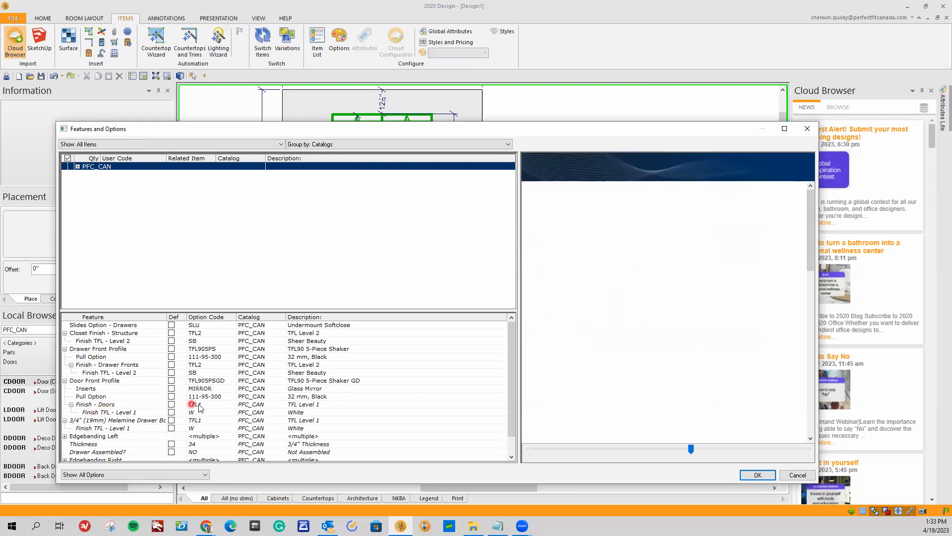
Set the doors' finish to TFL Level 2 in Sheer Beauty.
left_click(217, 404)
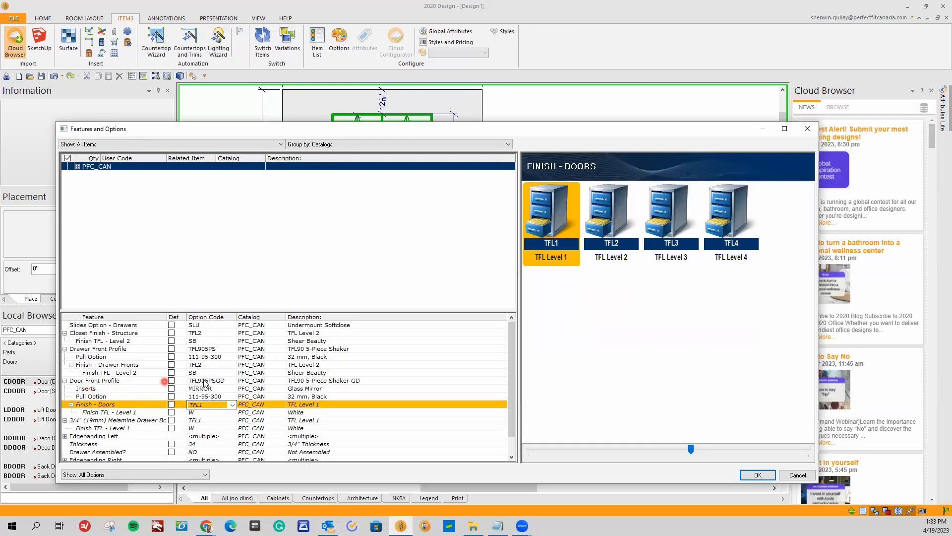
left_click(205, 405)
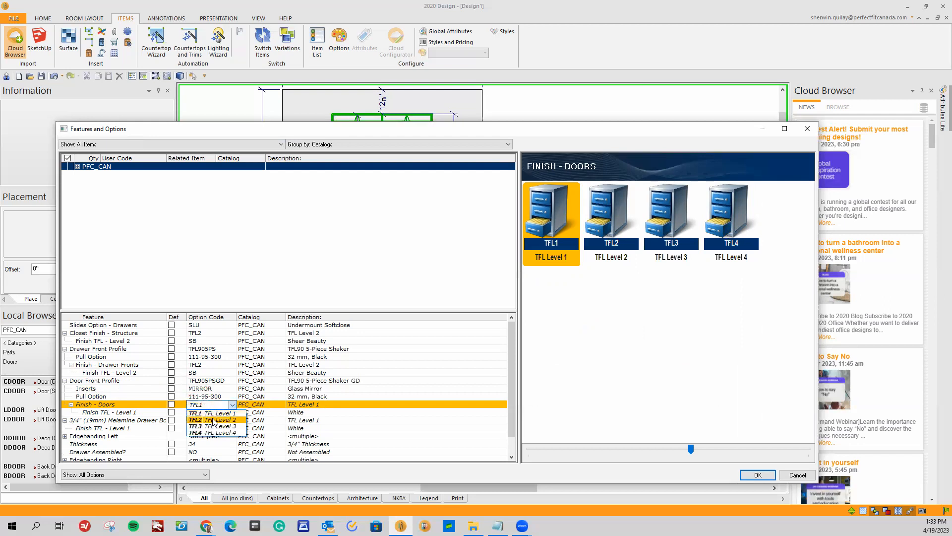
left_click(212, 420)
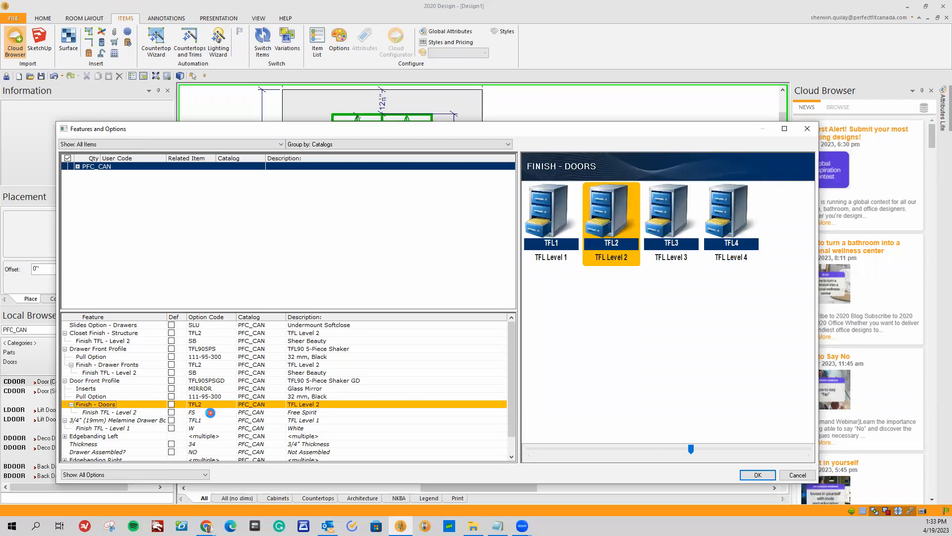
left_click(210, 412)
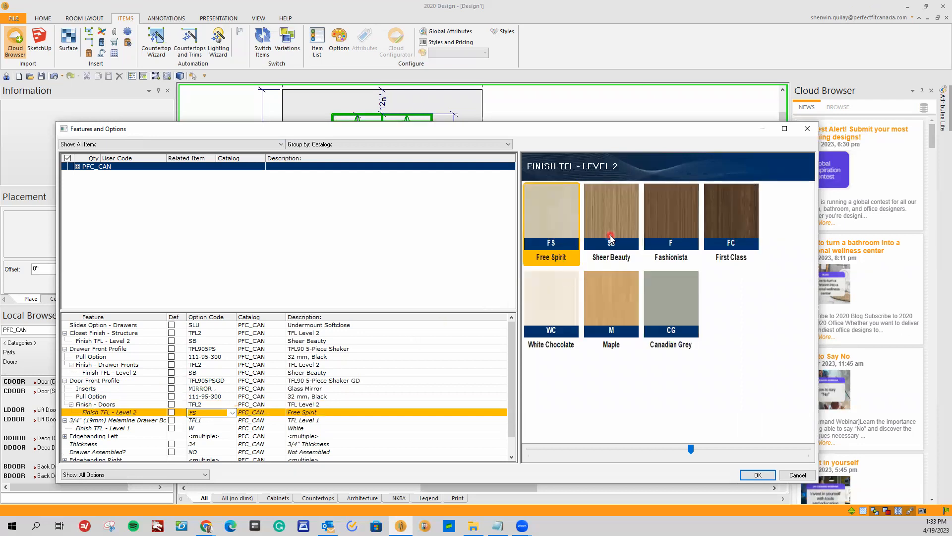
left_click(610, 238)
left_click(208, 414)
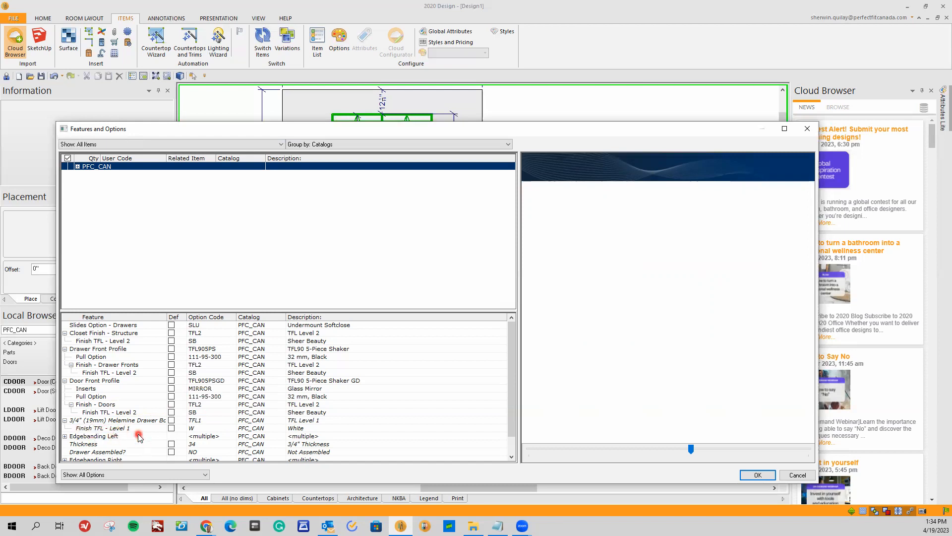
Set the 3/4" (19mm) melamine drawer box finish to TFL Level 2 in Sheer Beauty.
left_click(211, 421)
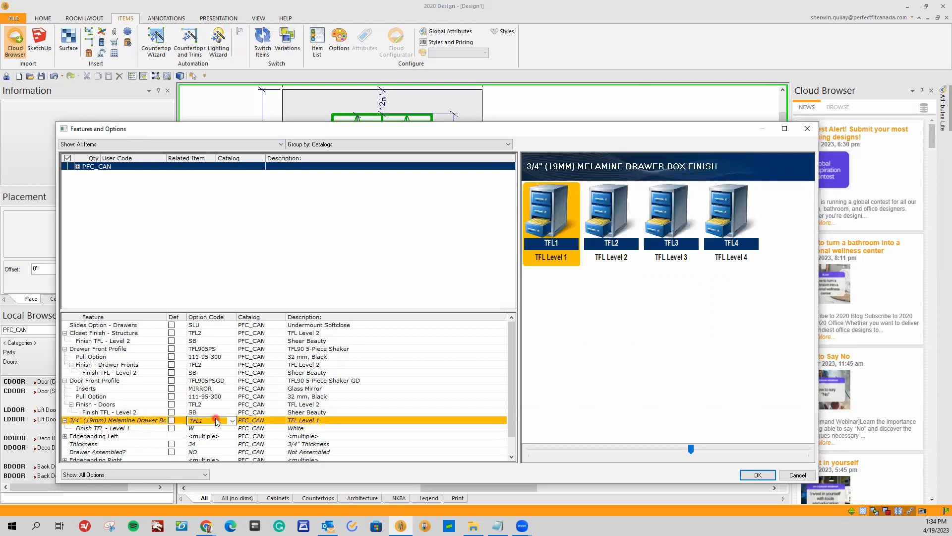
left_click(595, 232)
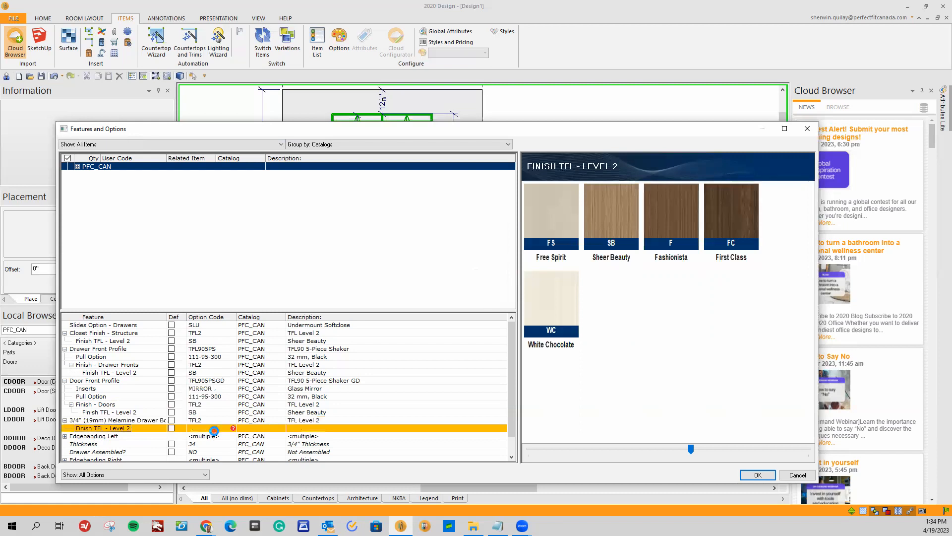
left_click(594, 237)
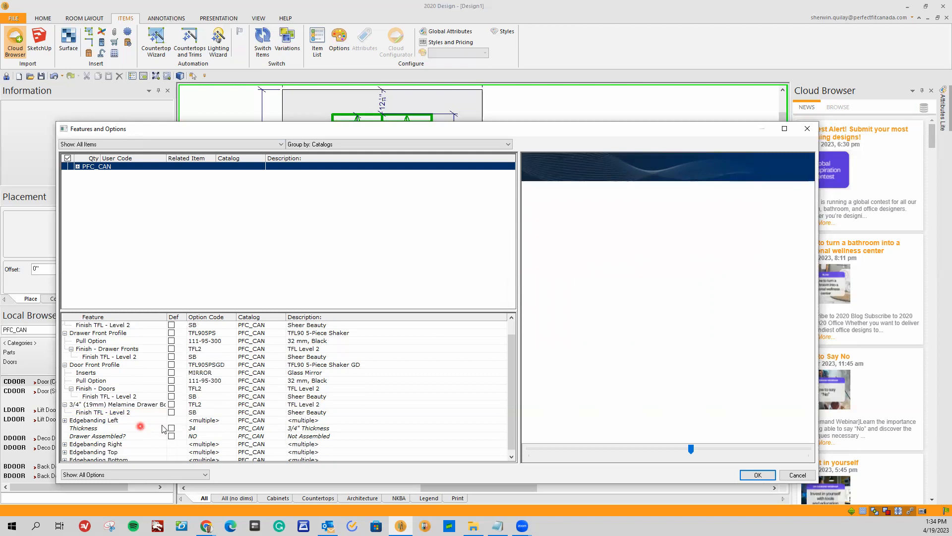
Review the choices for the Edgebanding Left, Thickness and Drawer Assembled? features.
left_click(204, 420)
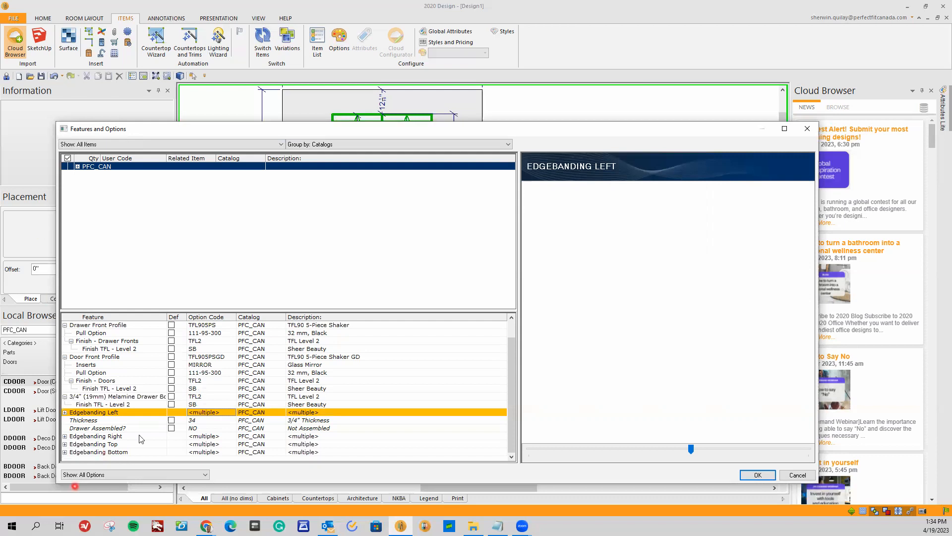
left_click(116, 420)
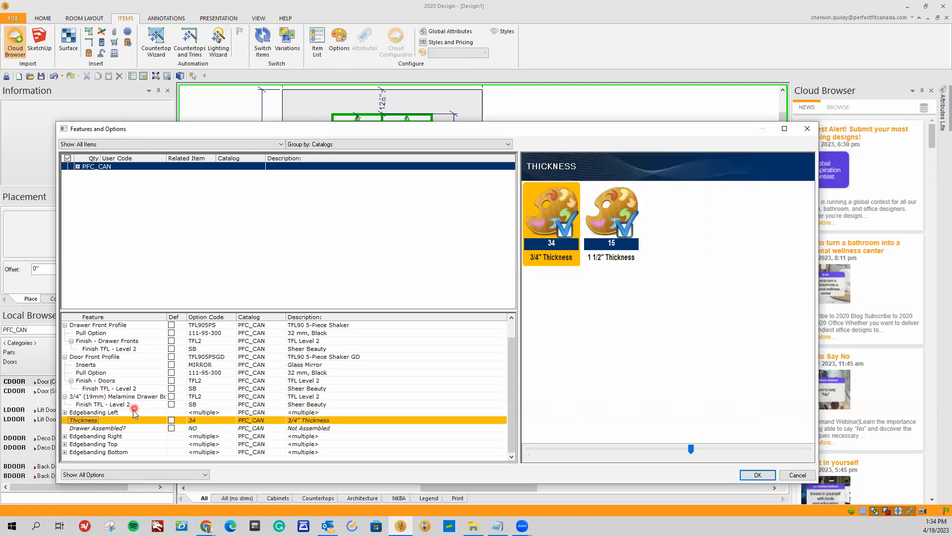
left_click(201, 419)
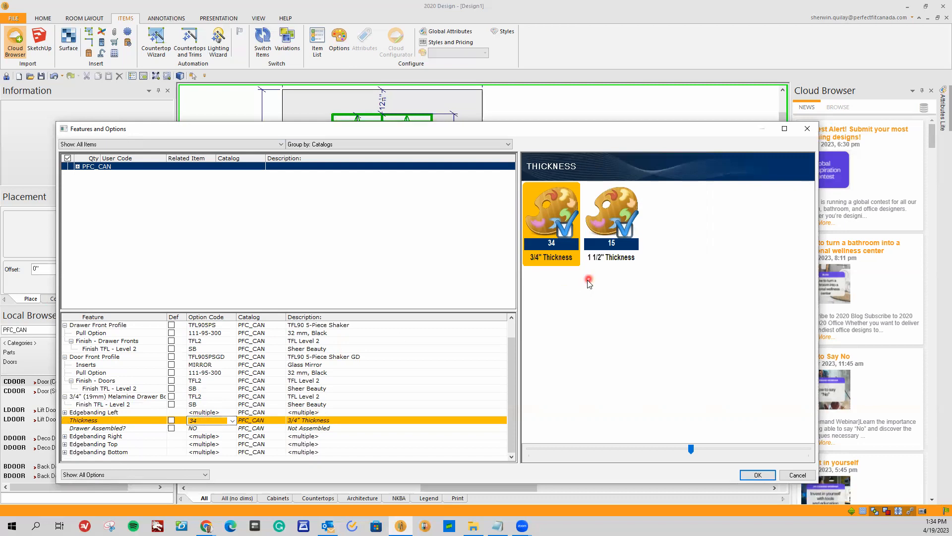
left_click(209, 429)
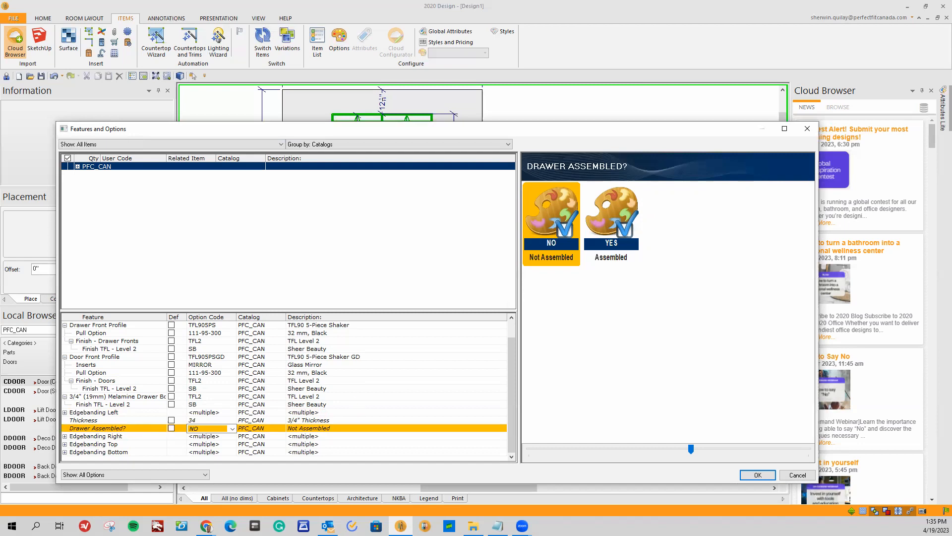
Switch to the Chrome browser and read the Perfect Fit Closets page on 3/4" (19mm) Melamine Drawer Boxes for closets.
left_click_drag(427, 92, 419, 87)
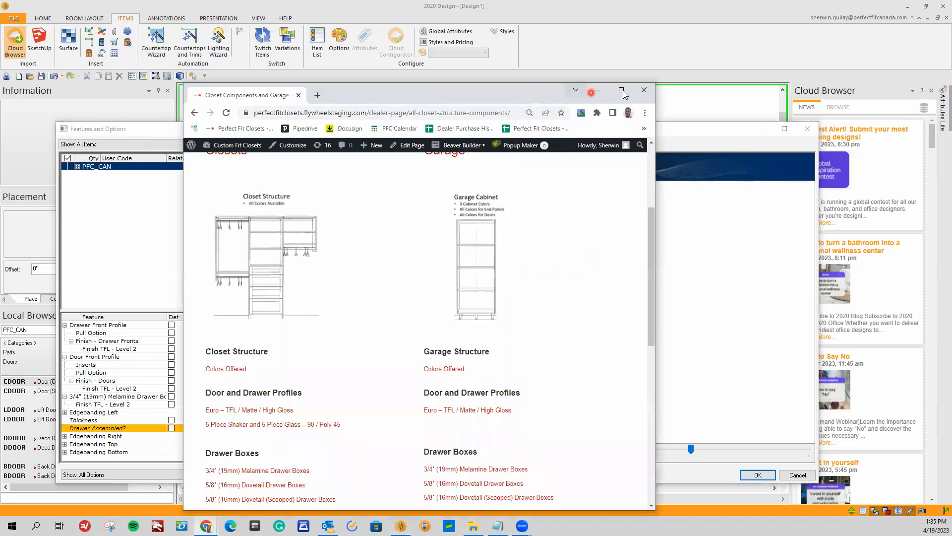
left_click(623, 90)
scroll(173, 252, "up", 2)
scroll(174, 252, "up", 1)
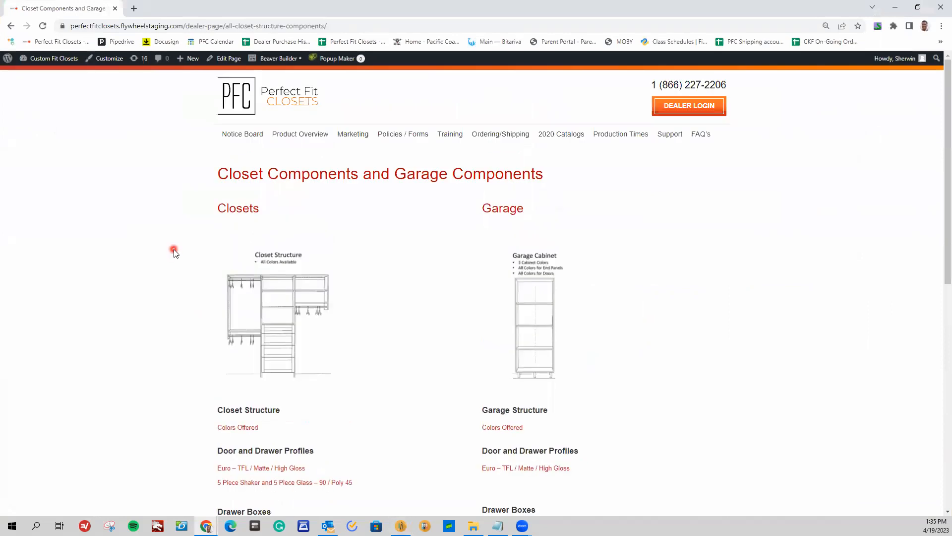
scroll(188, 297, "down", 1)
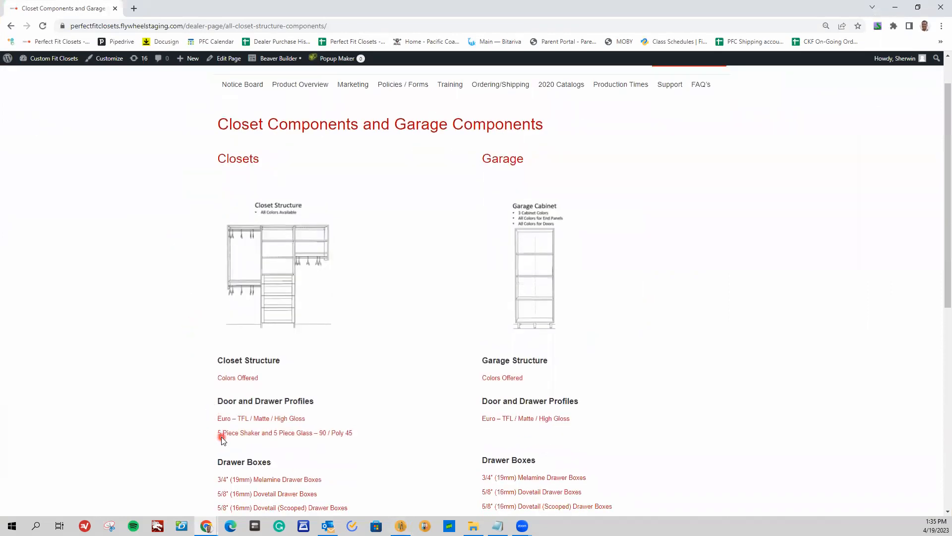
scroll(213, 434, "down", 2)
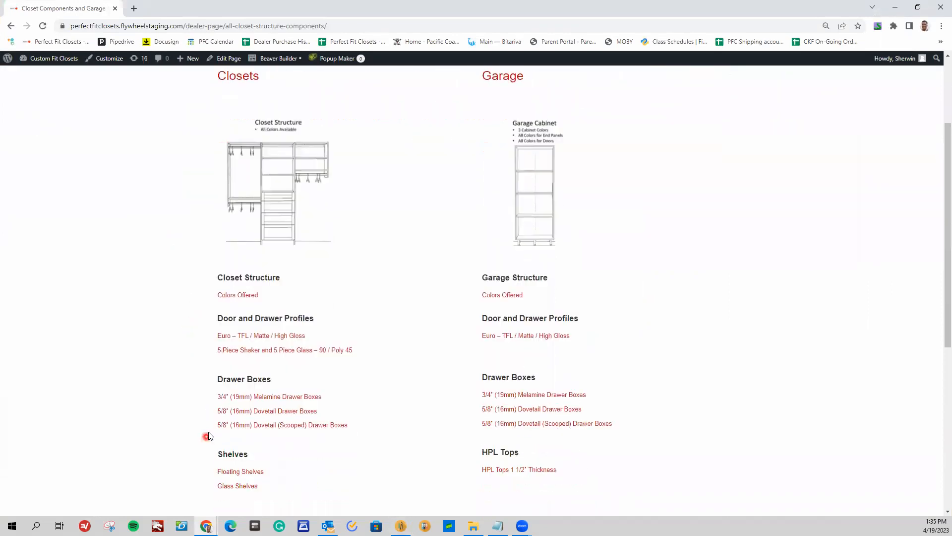
left_click(278, 397)
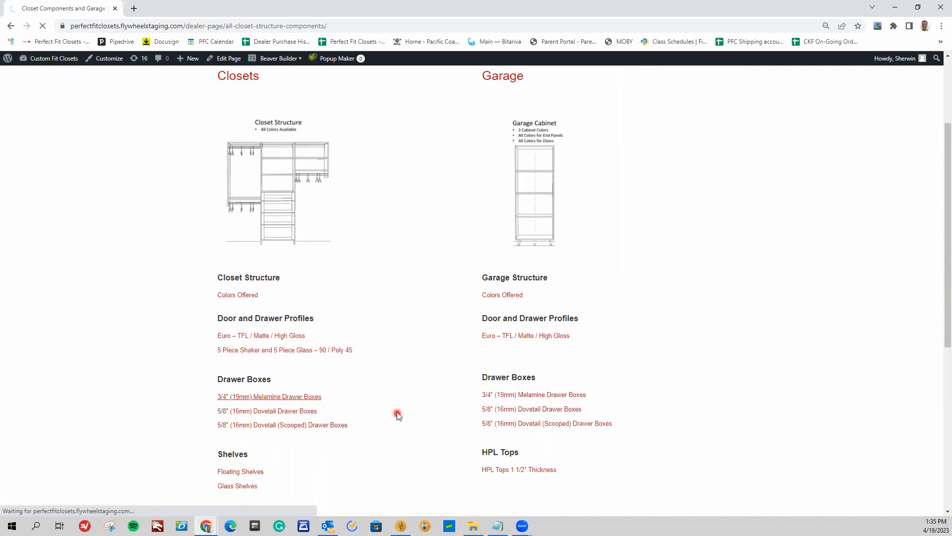
scroll(394, 395, "down", 3)
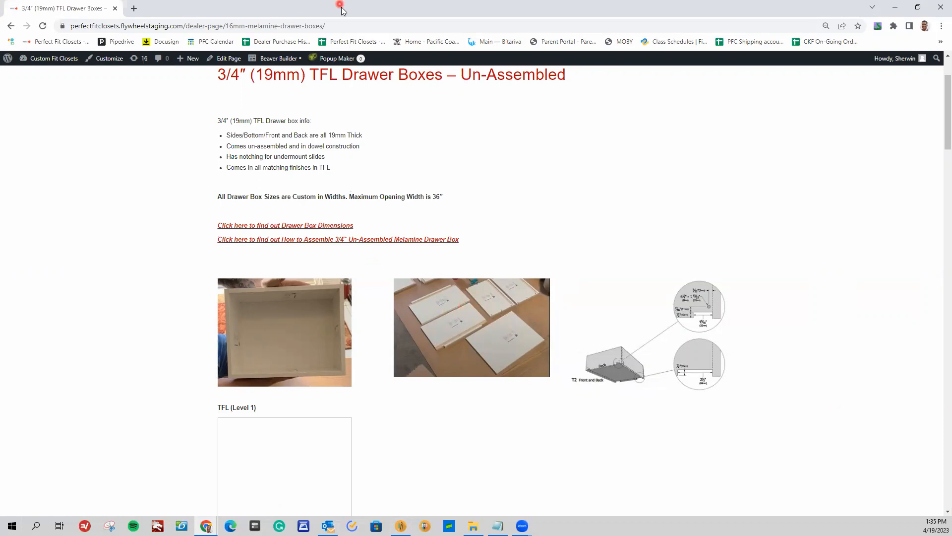
Return to 2020 Design, set Drawer Assembled? to YES (Assembled), and apply the Features and Options changes to the closet.
key("alt+Tab")
left_click_drag(441, 133, 427, 84)
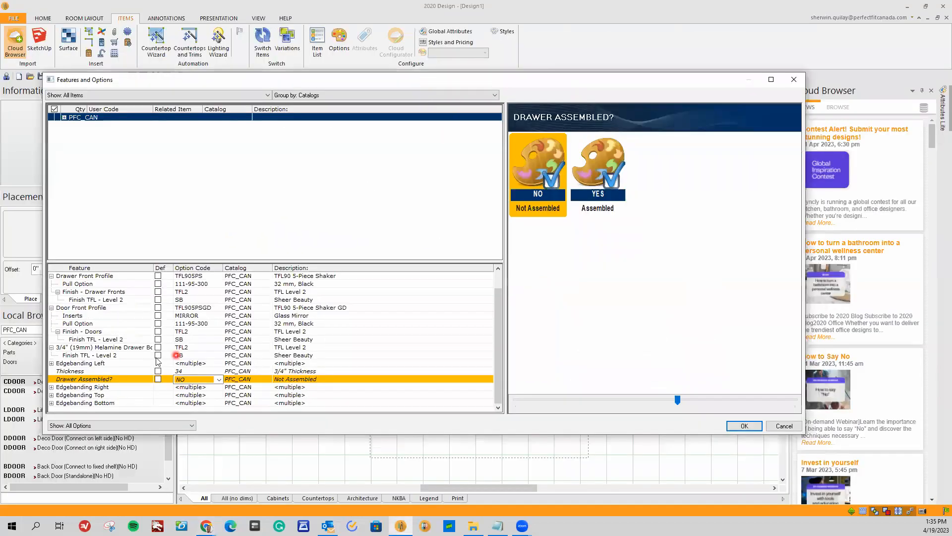
left_click(204, 380)
left_click(208, 382)
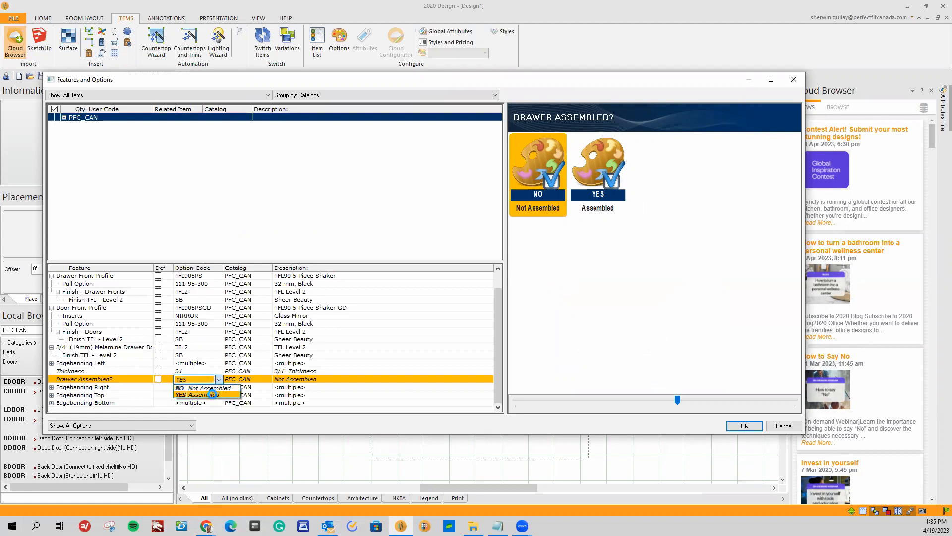
left_click(214, 396)
left_click(194, 380)
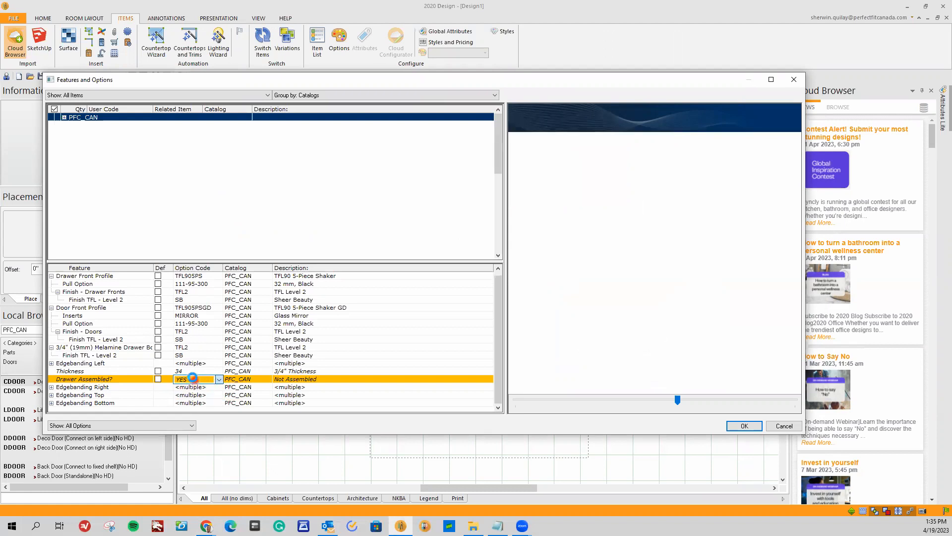
scroll(191, 380, "down", 1)
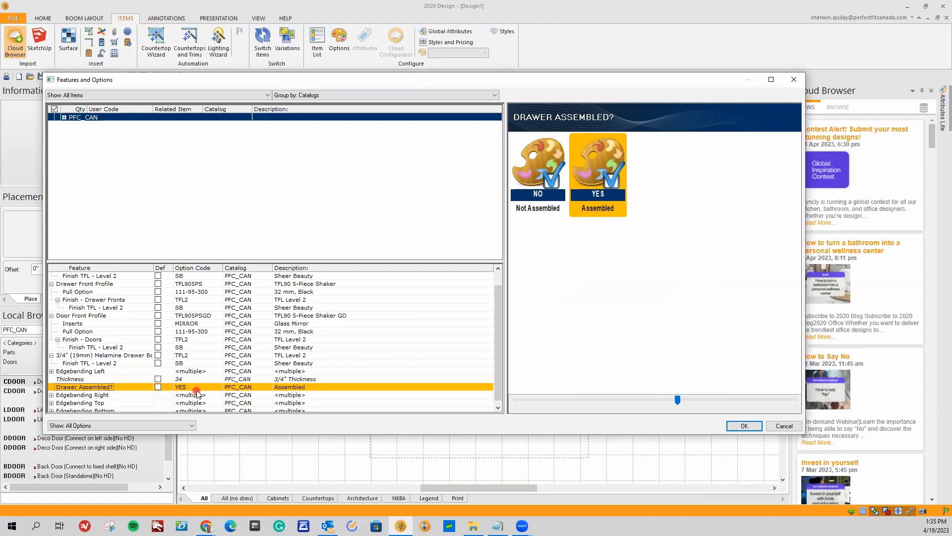
scroll(196, 392, "up", 2)
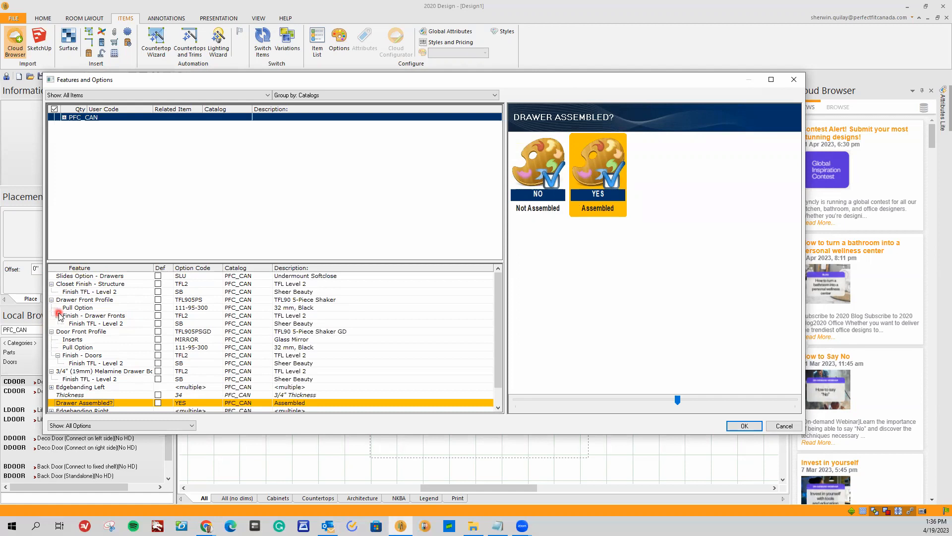
left_click(744, 426)
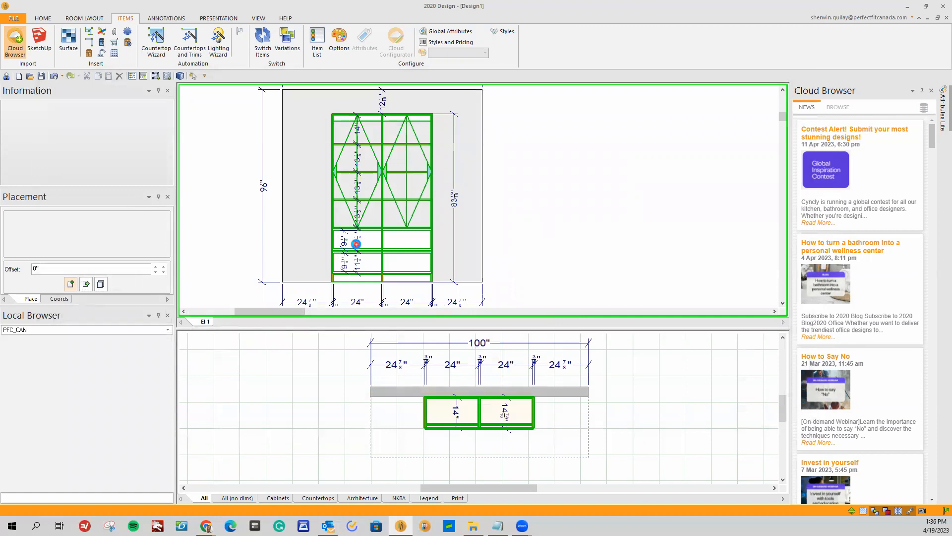
left_click(357, 241)
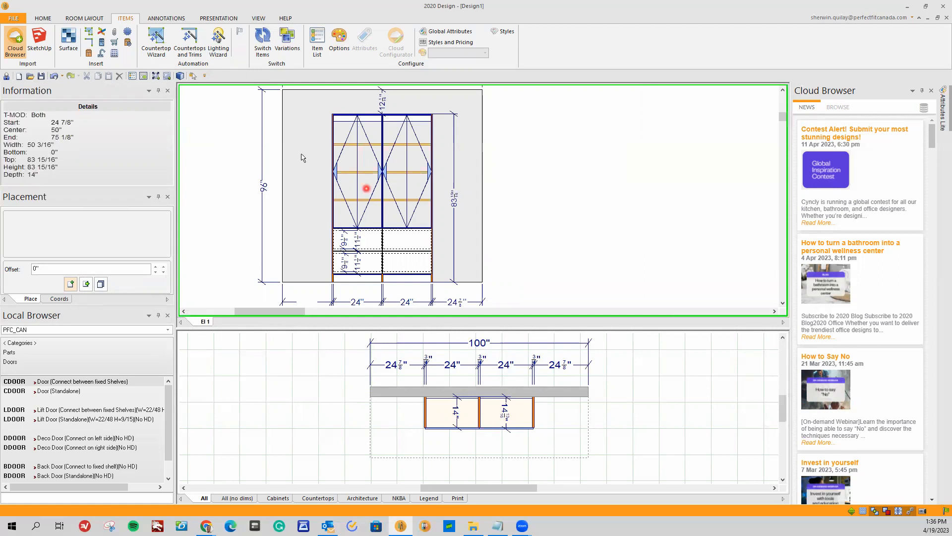
Render the closet in 3D and orbit around it to check the door and drawer profiles, mirror inserts, pulls and finishes.
left_click(180, 76)
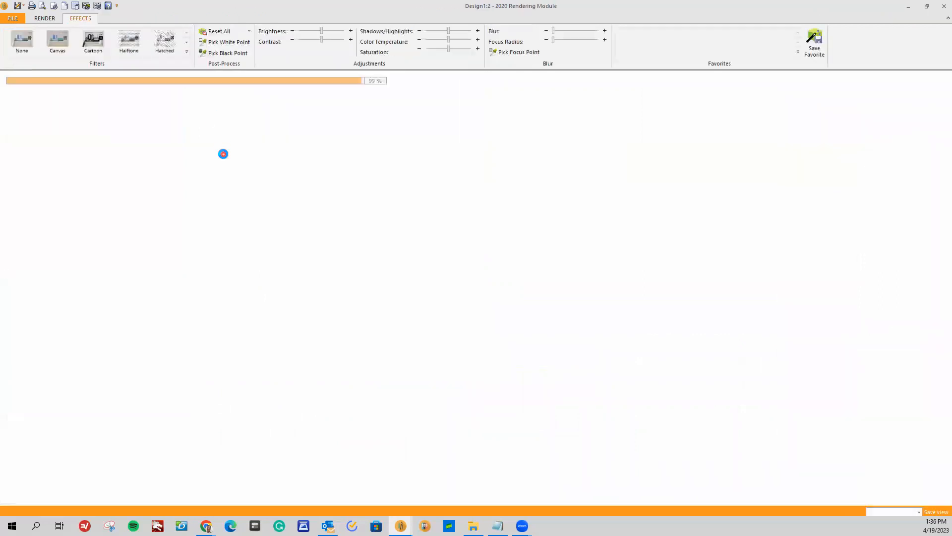
left_click_drag(462, 313, 525, 287)
scroll(528, 288, "up", 3)
left_click_drag(583, 313, 544, 328)
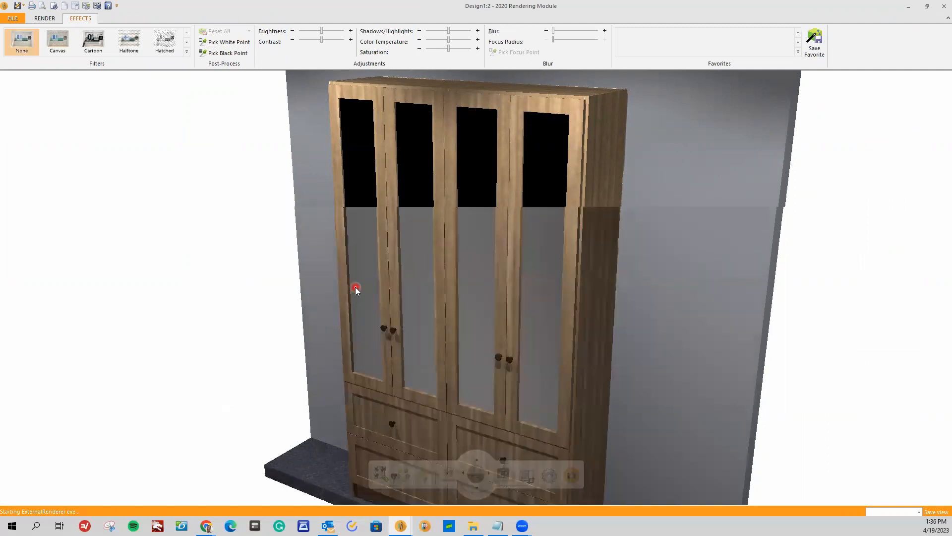
left_click_drag(549, 314, 636, 314)
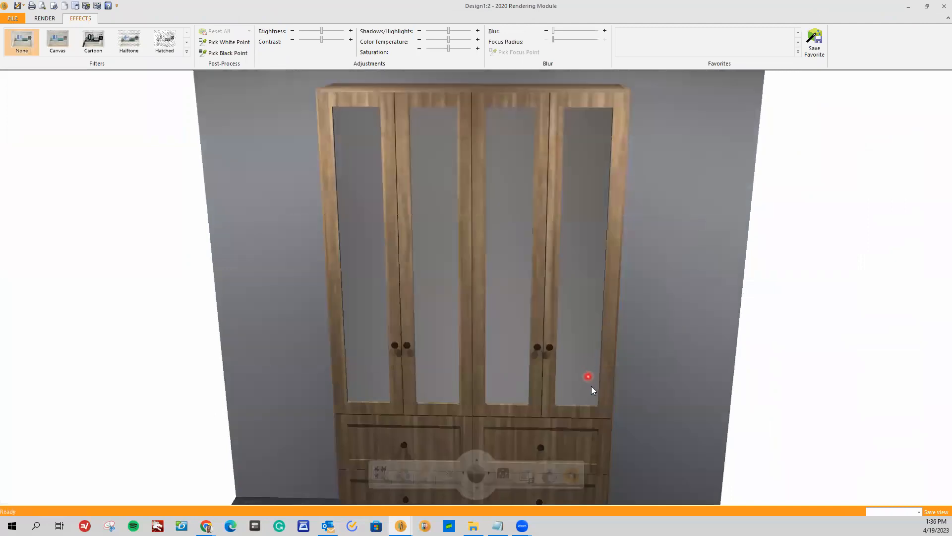
left_click_drag(579, 288, 565, 330)
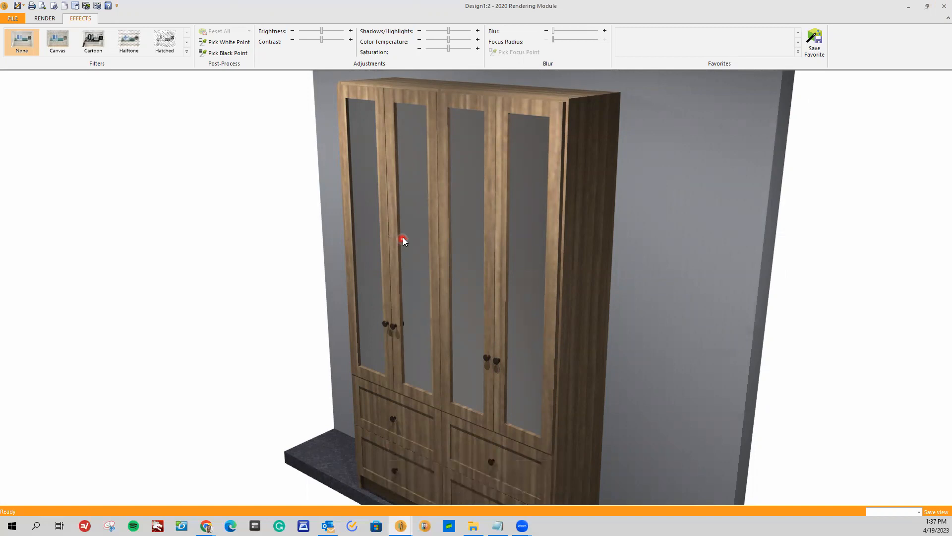
Close the 3D rendering and open Features and Options for the CDOOR double door in the closet's right-hand section.
left_click(939, 10)
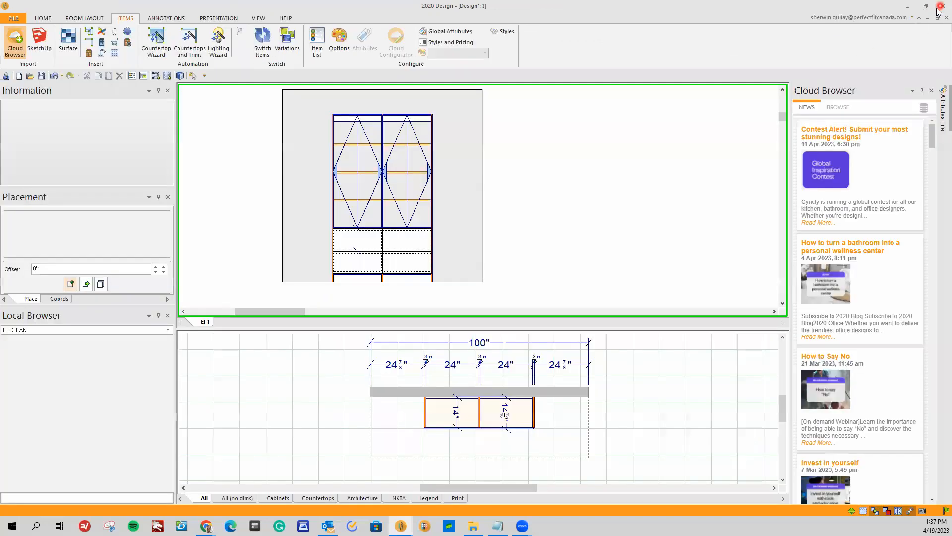
scroll(584, 251, "up", 1)
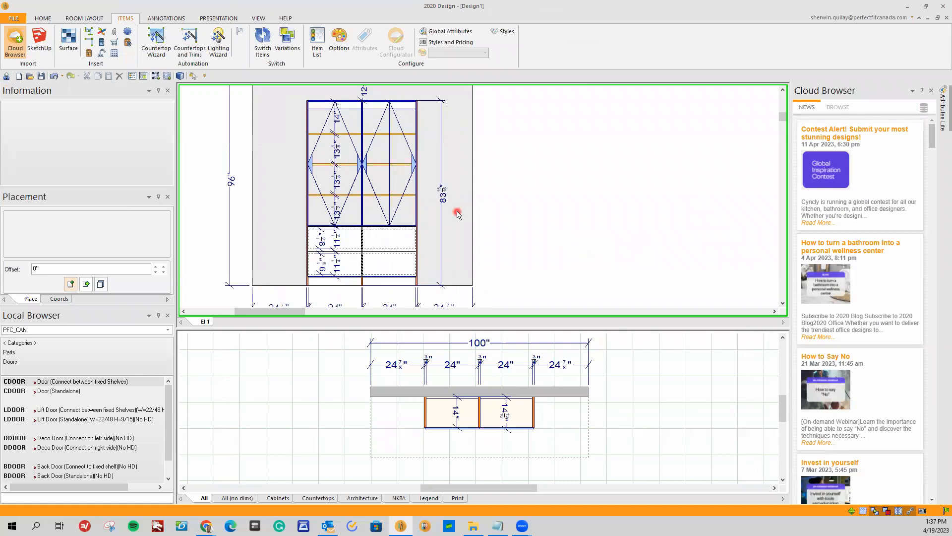
left_click(457, 213)
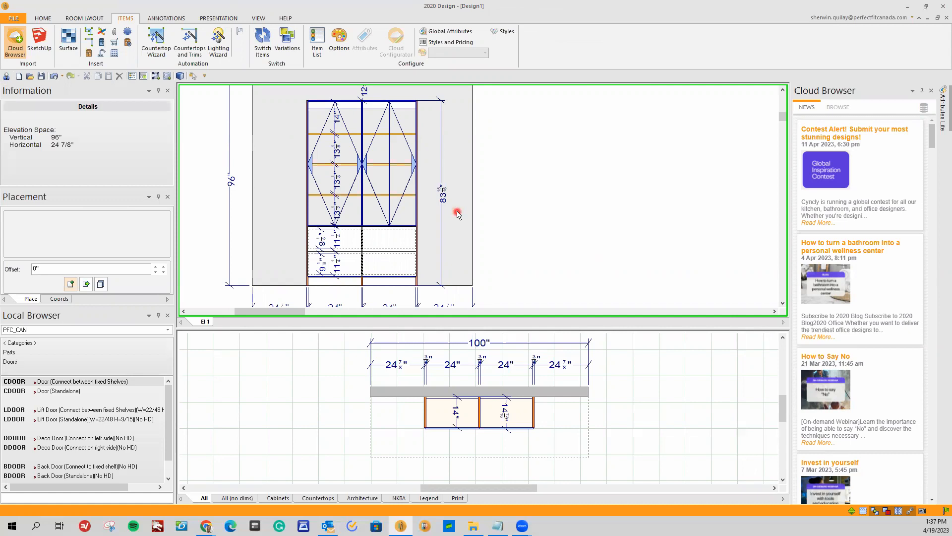
left_click(414, 166)
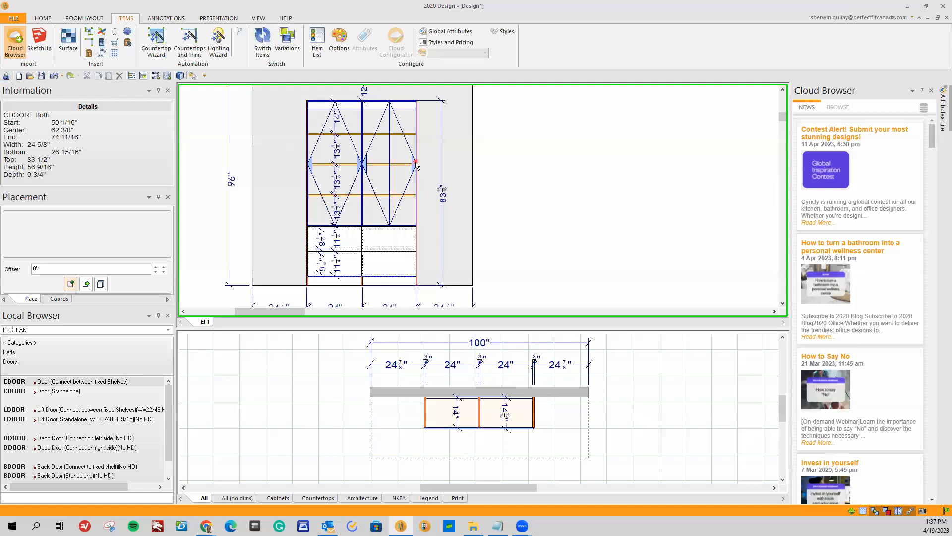
left_click(415, 162)
right_click(415, 164)
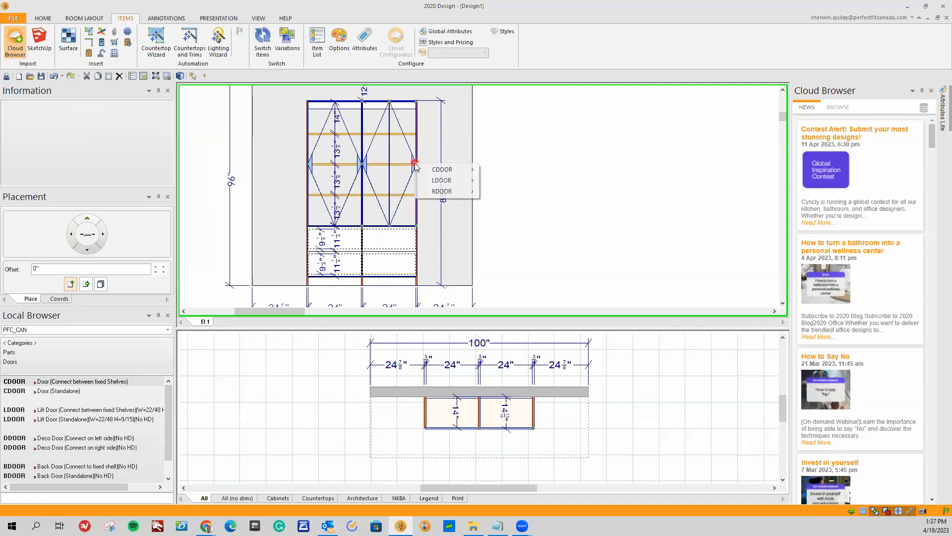
mouse_move(433, 172)
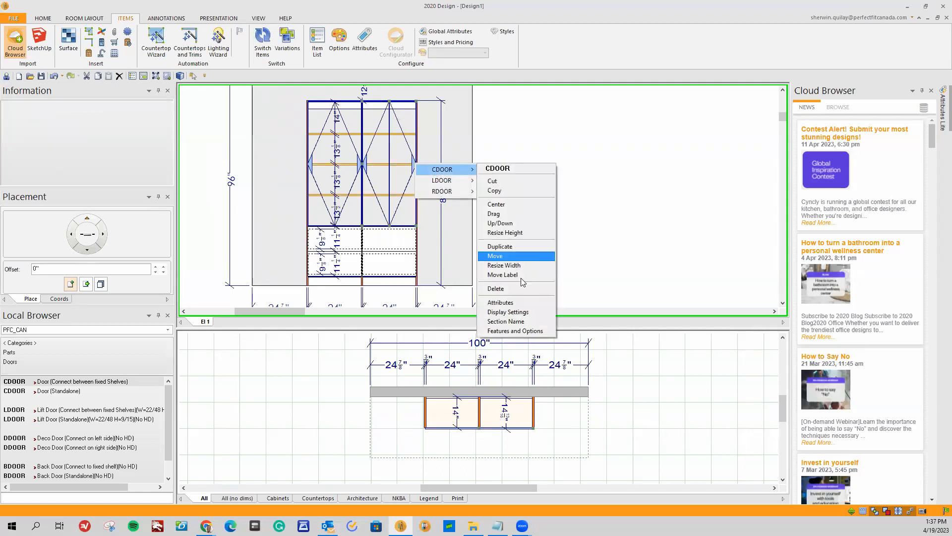
left_click(527, 331)
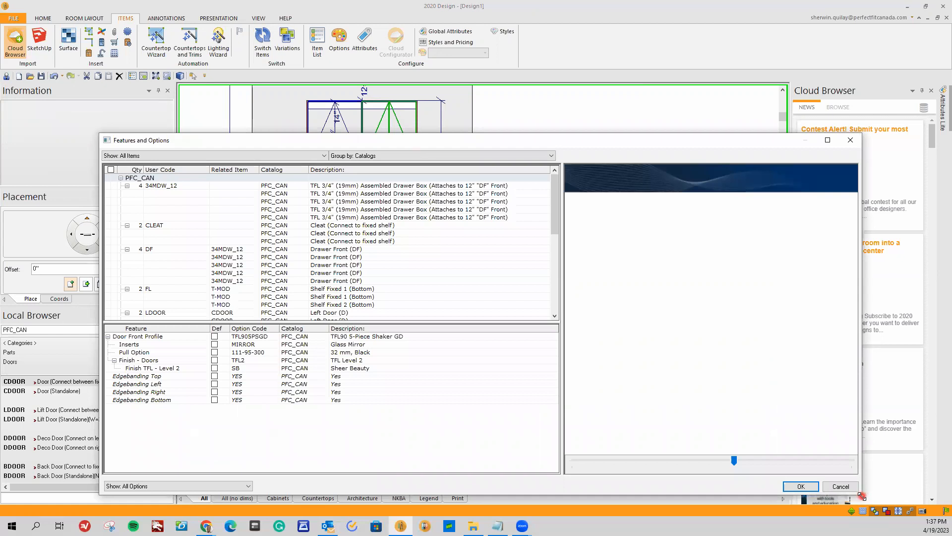
Set the Door Front Profile of the section's selected left and right doors to EUR (Euro).
left_click_drag(862, 495, 670, 432)
left_click_drag(477, 141, 524, 307)
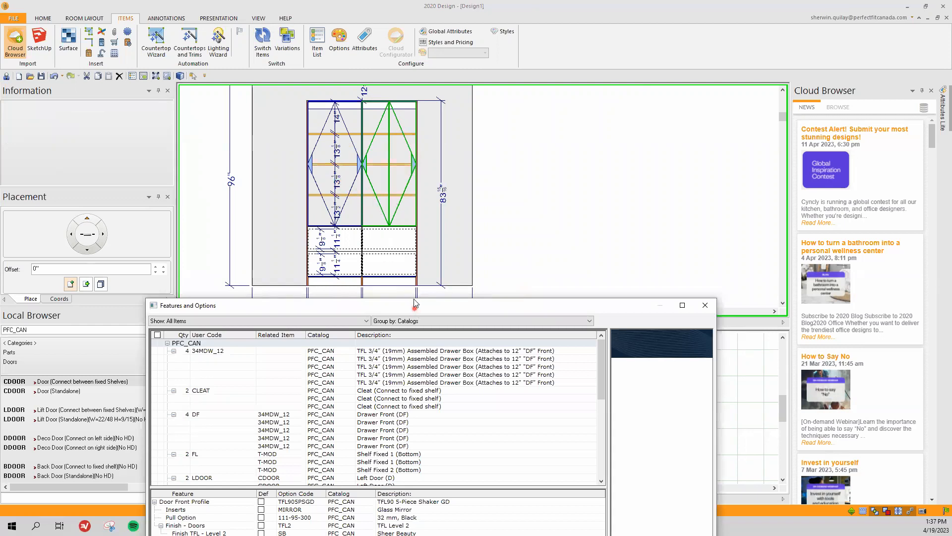
left_click_drag(416, 303, 399, 171)
left_click_drag(585, 224, 586, 245)
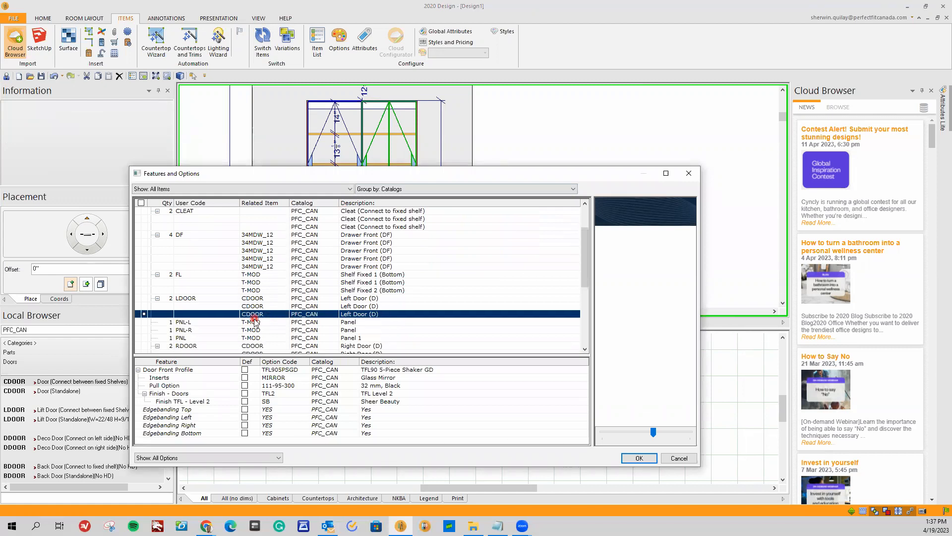
scroll(407, 288, "down", 3)
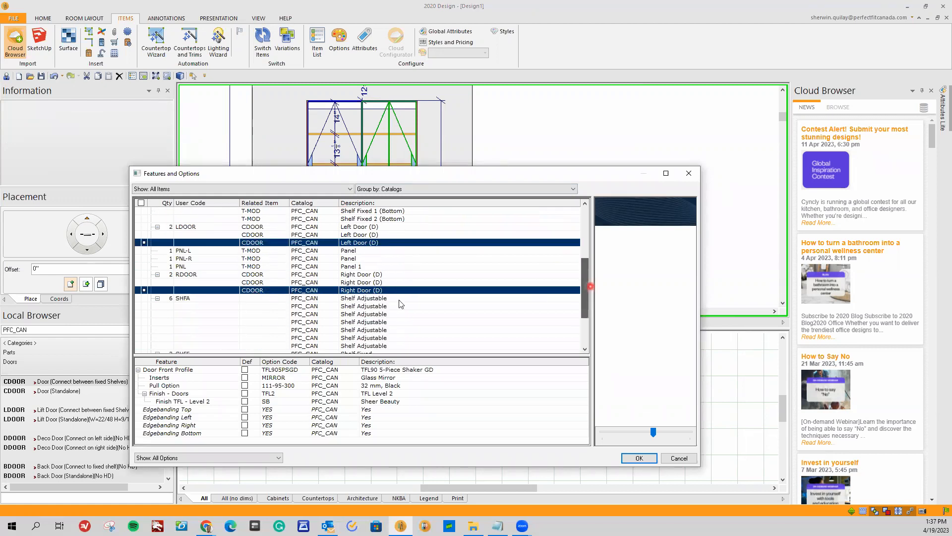
mouse_move(585, 286)
left_mouse_down()
mouse_move(586, 322)
mouse_move(582, 228)
mouse_move(583, 300)
left_mouse_up()
left_click(172, 373)
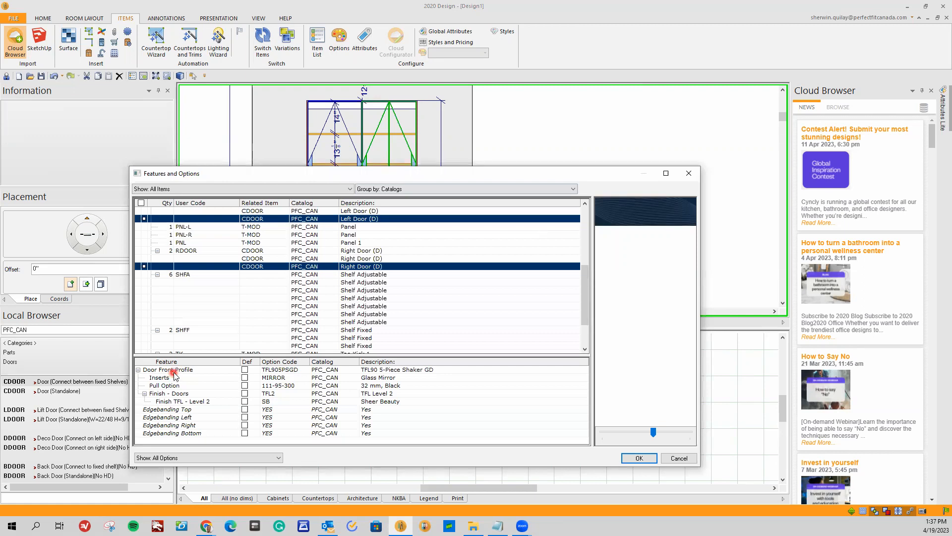
left_click(290, 369)
scroll(666, 365, "down", 1)
scroll(659, 352, "up", 1)
left_click(626, 268)
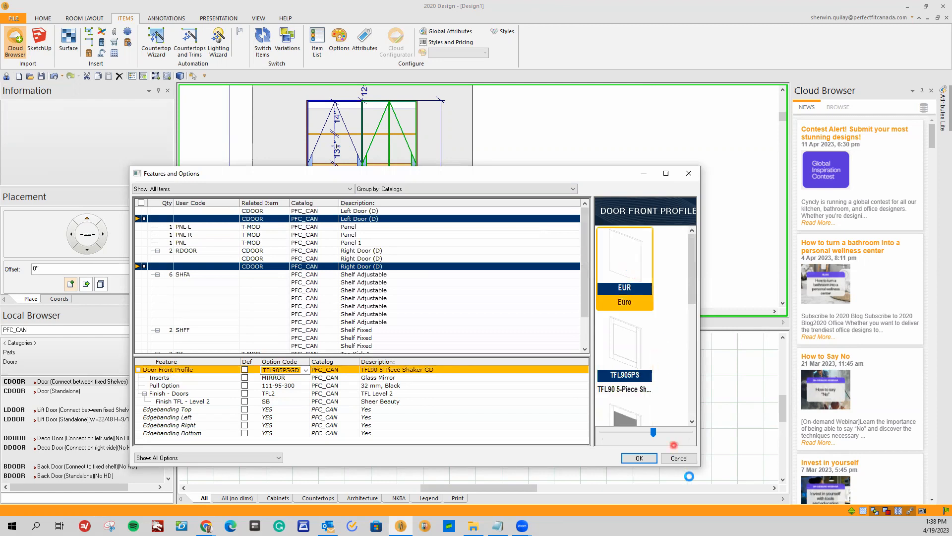
left_click_drag(699, 467, 795, 468)
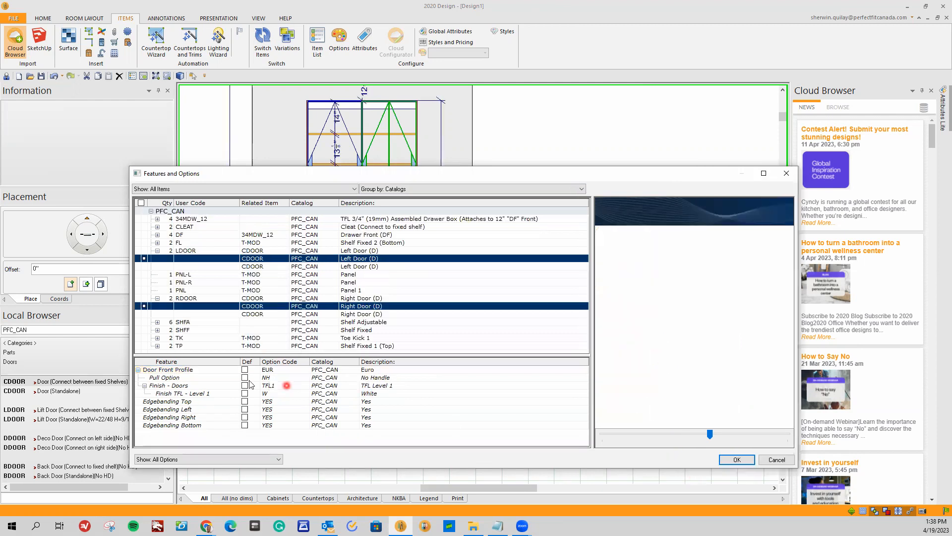
left_click(280, 377)
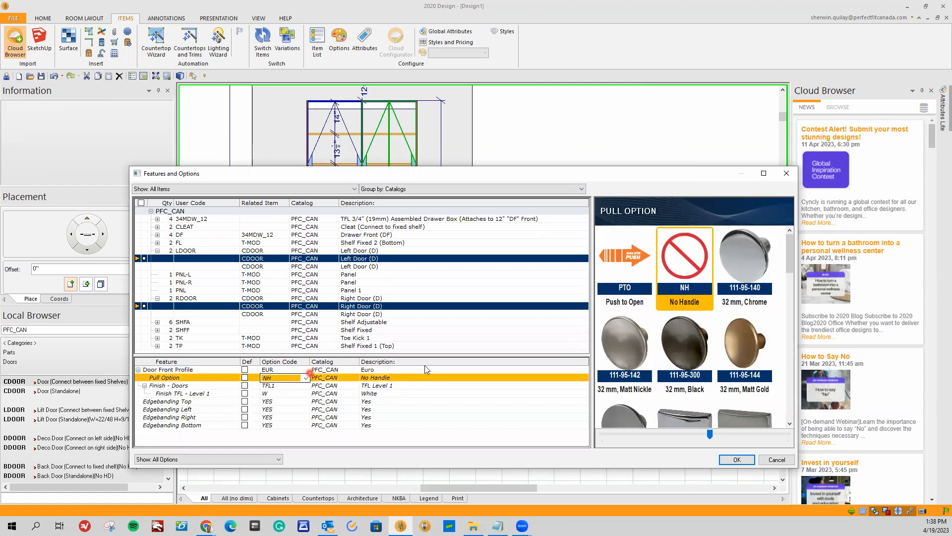
left_click(684, 352)
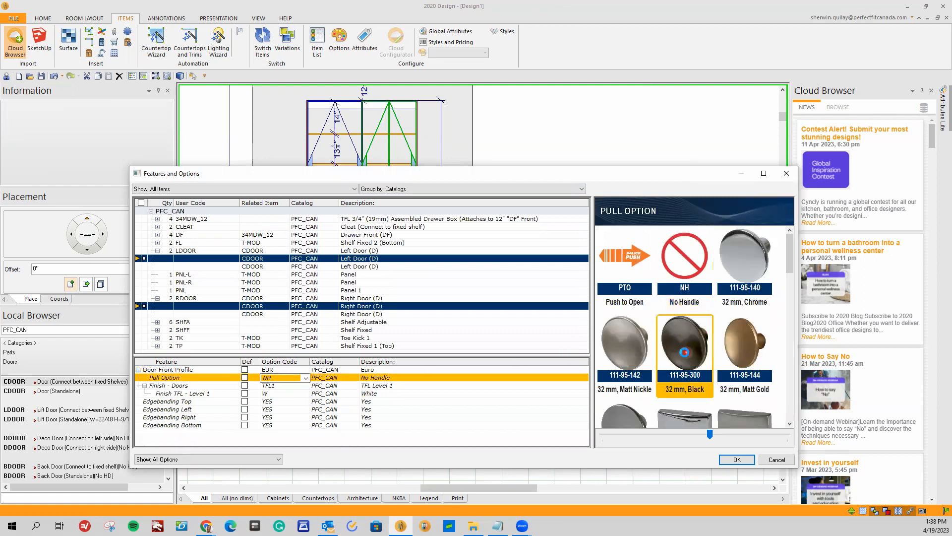
Set the selected doors' finish to TFL2 (TFL Level 2) in SB (Sheer Beauty).
left_click(269, 387)
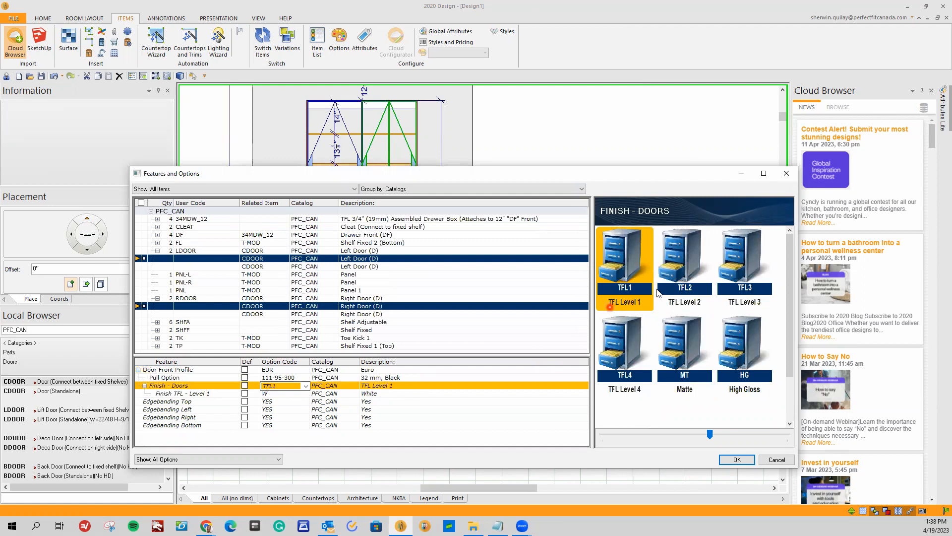
left_click(670, 278)
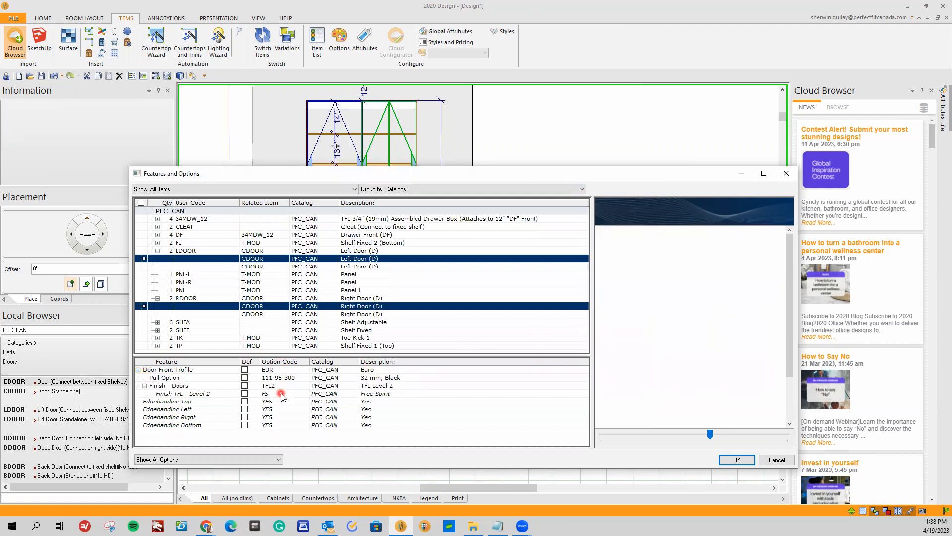
left_click(672, 279)
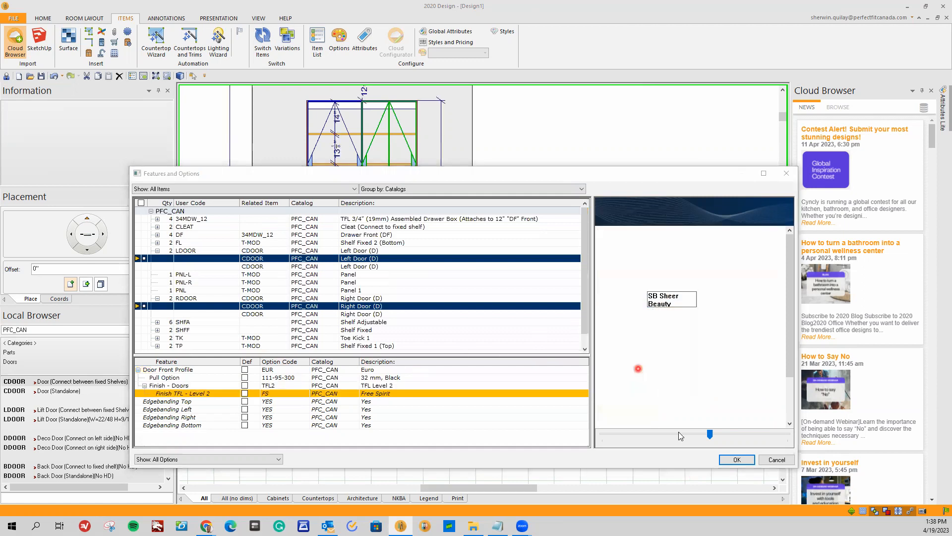
Apply the door options and check the Euro doors in a 3D rendering of the closet.
left_click(742, 461)
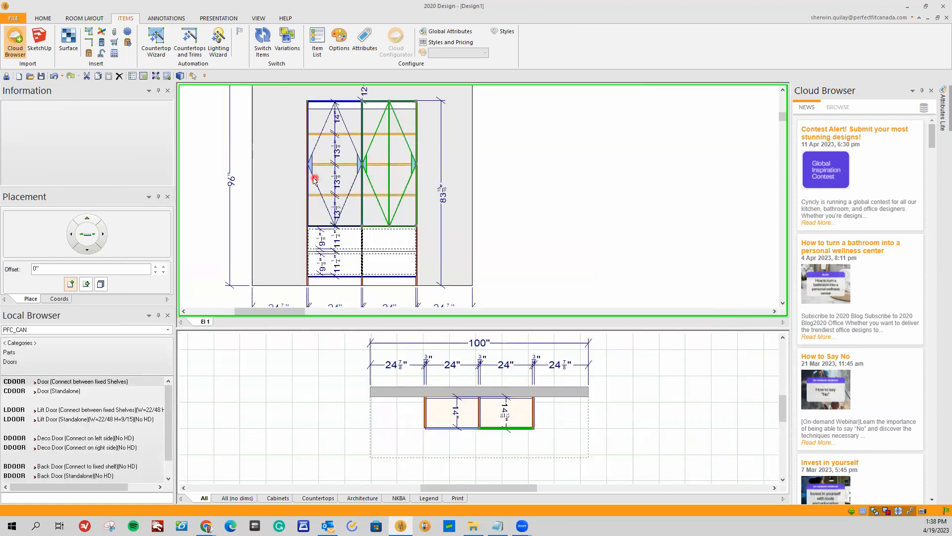
left_click(238, 105)
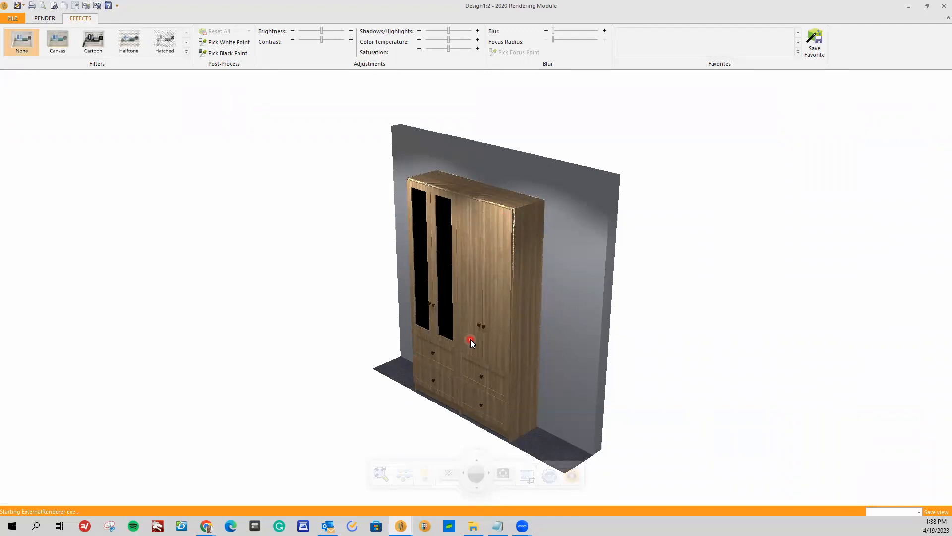
left_click(944, 5)
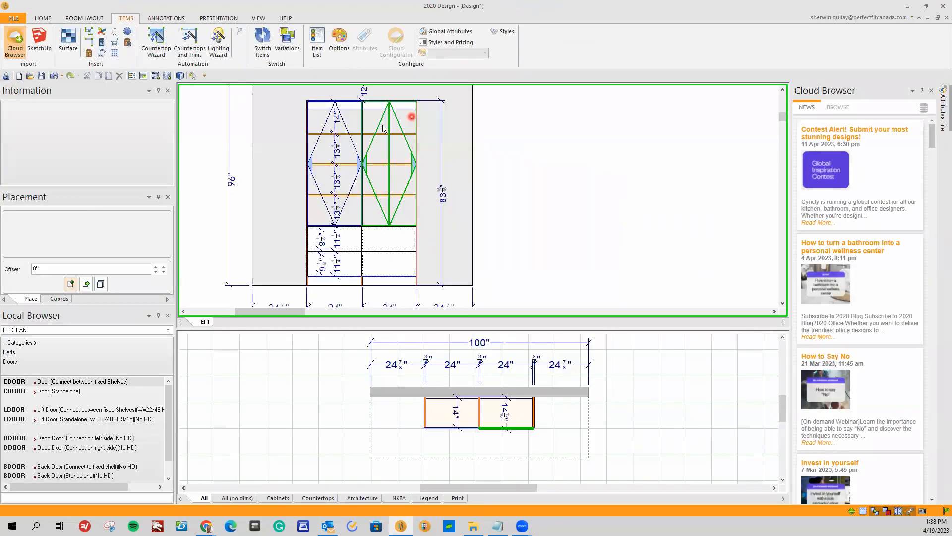
Open Features and Options for the left panel (PNL-L) and set its structure finish to TFL4 (TFL Level 4) in O (Ombre).
right_click(306, 122)
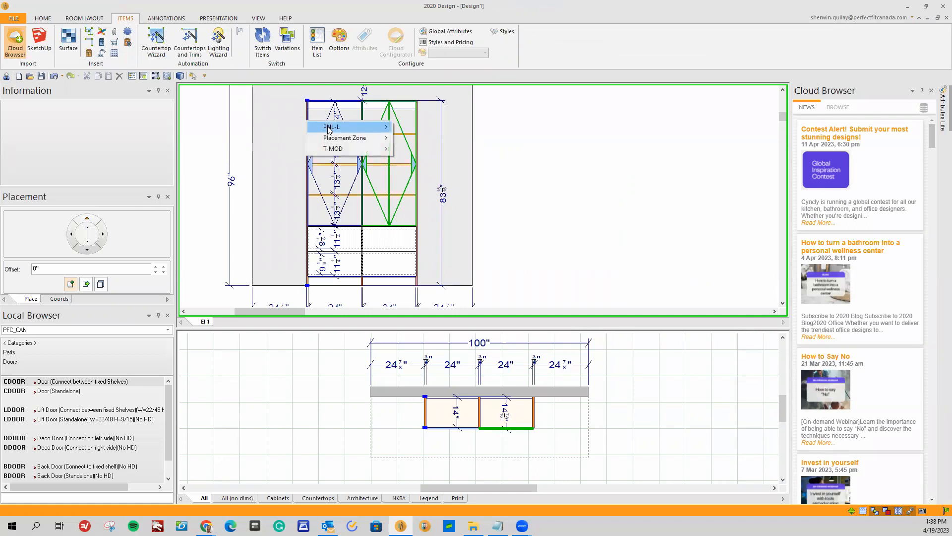
mouse_move(327, 130)
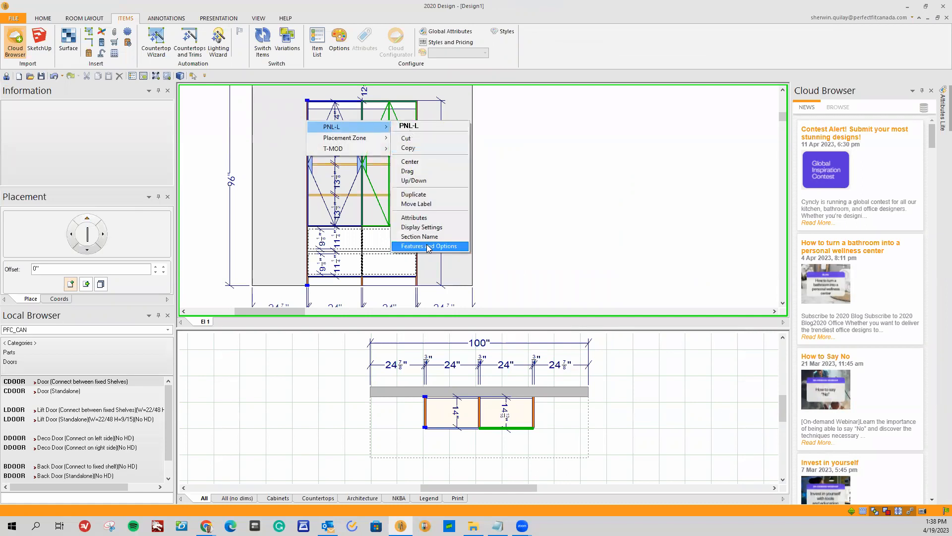
left_click(429, 246)
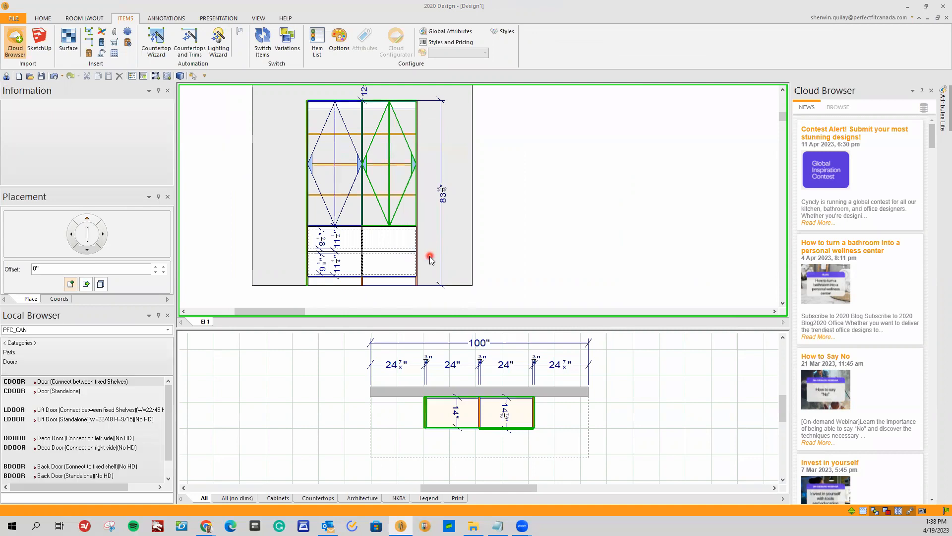
left_click_drag(585, 232, 587, 271)
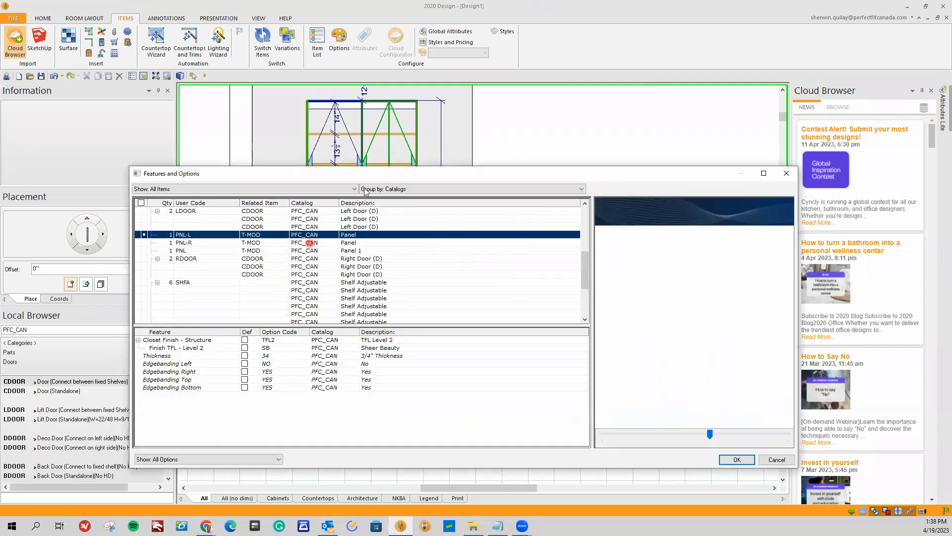
mouse_move(366, 173)
left_mouse_down()
mouse_move(376, 322)
mouse_move(343, 178)
left_mouse_up()
mouse_move(586, 259)
left_mouse_down()
mouse_move(584, 298)
mouse_move(576, 221)
mouse_move(579, 254)
left_mouse_up()
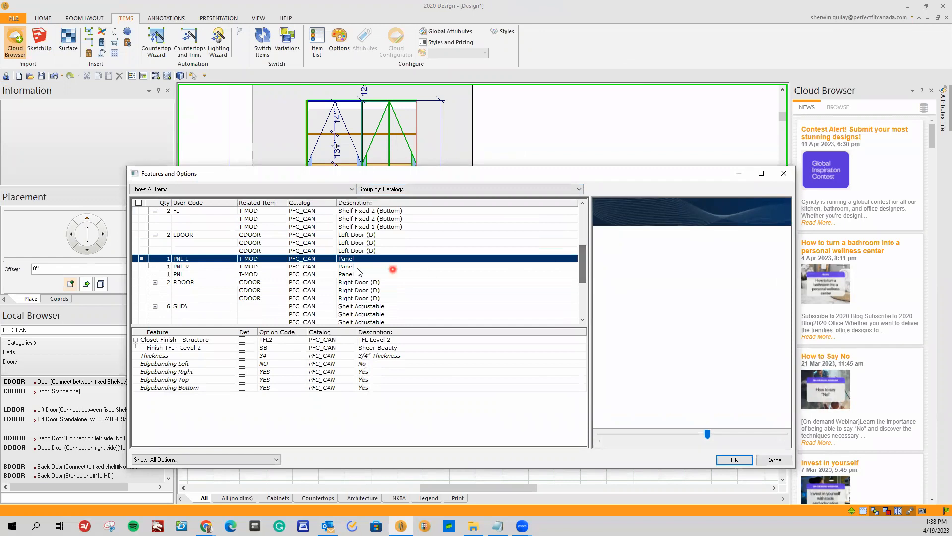
left_click(274, 341)
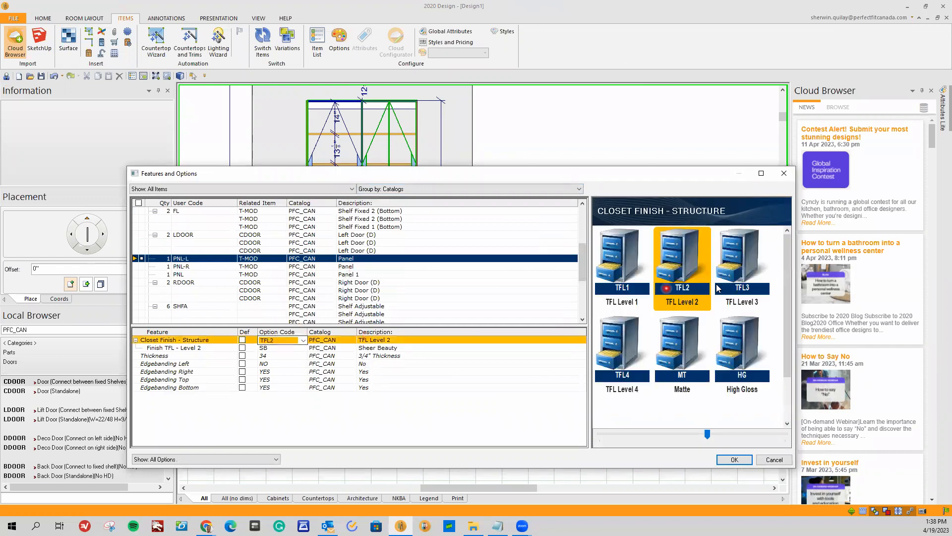
left_click(624, 355)
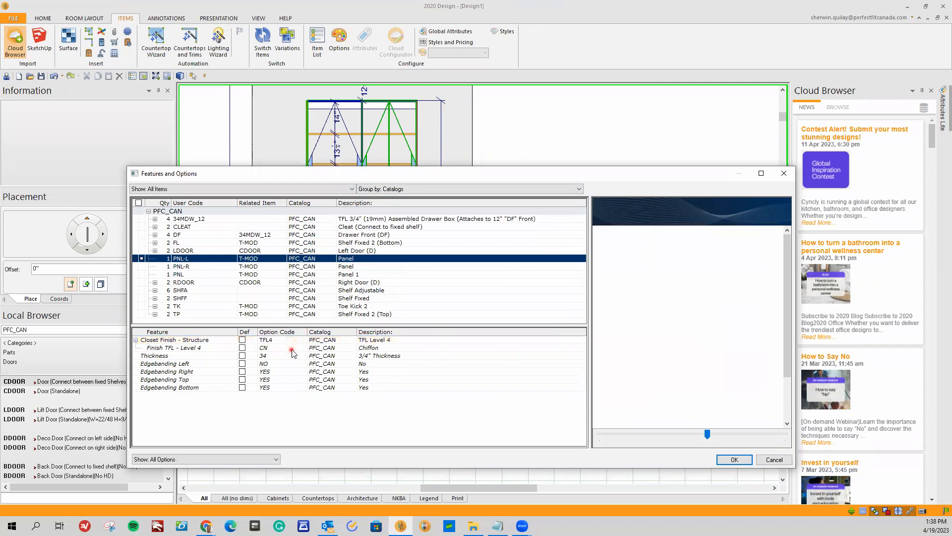
left_click(740, 271)
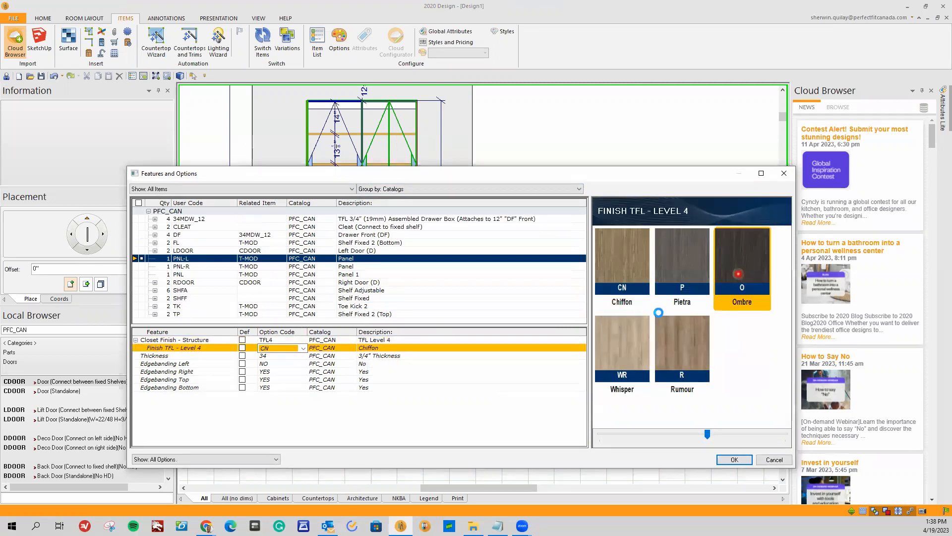
Set the left panel's Thickness to 15 (1 1/2" Thickness) and apply the changes.
left_click(287, 357)
left_click(304, 356)
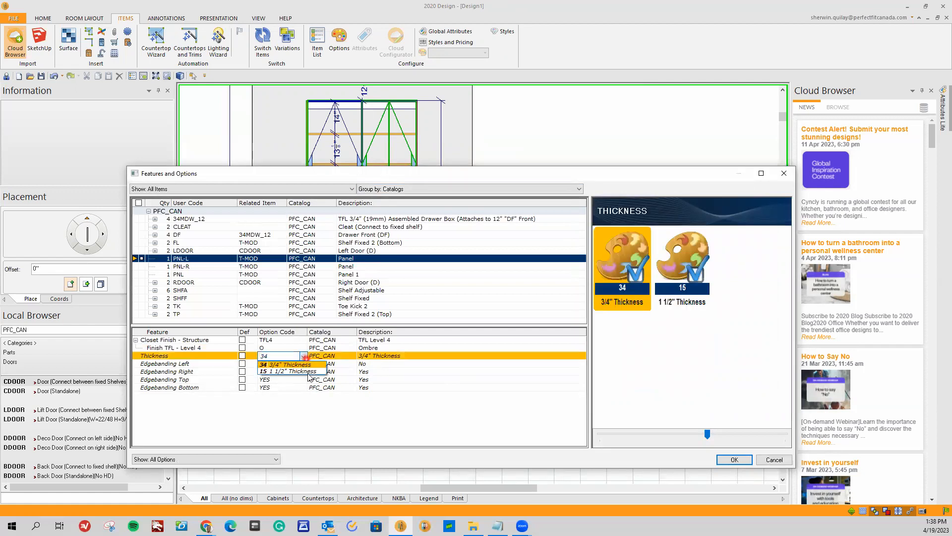
left_click(309, 371)
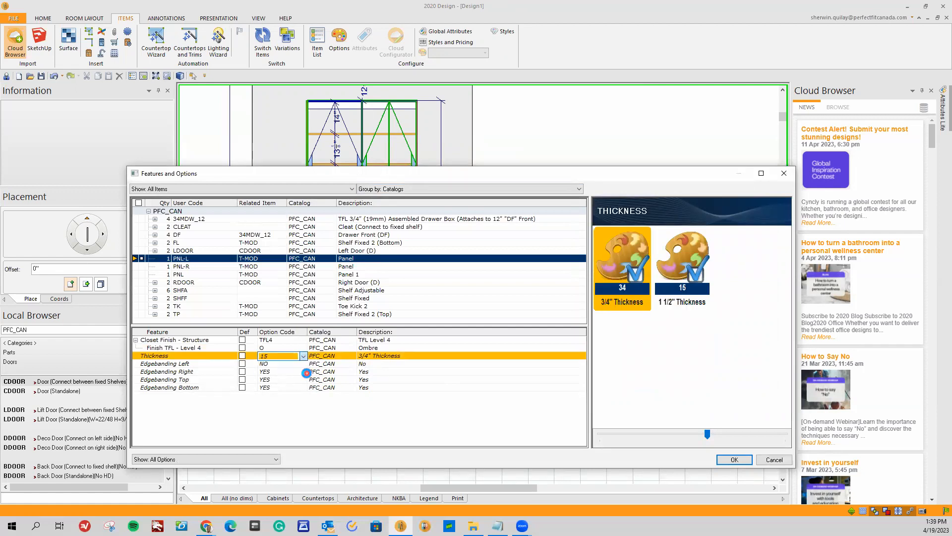
left_click(735, 459)
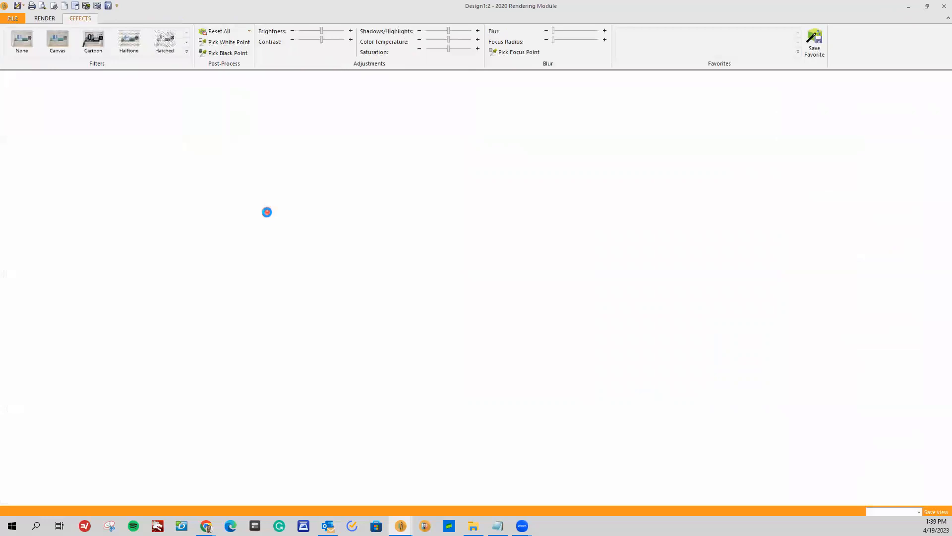
Orbit the closet's 3D rendering to check the left panel's finish and thickness, and inspect the panel in the elevation view.
left_click_drag(251, 269, 482, 254)
scroll(462, 268, "up", 5)
left_click_drag(479, 299, 448, 307)
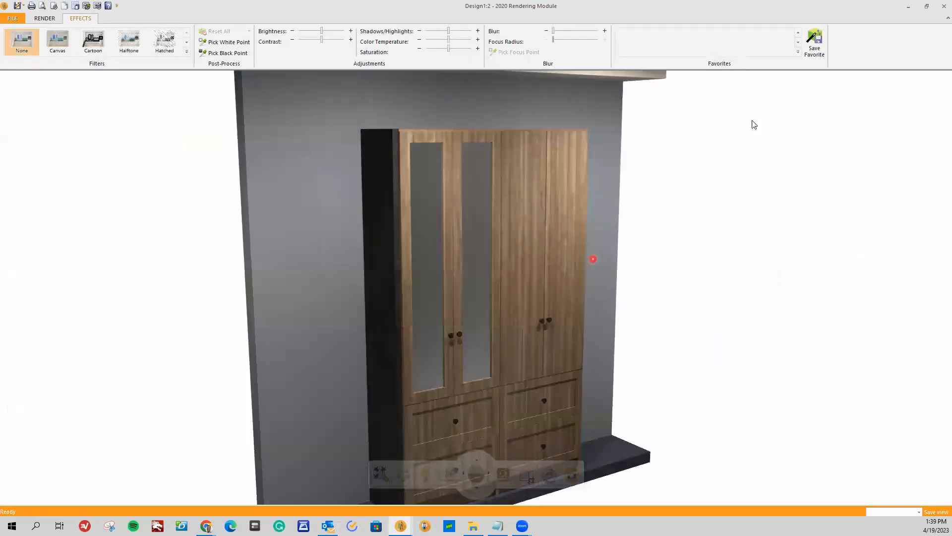
left_click(944, 6)
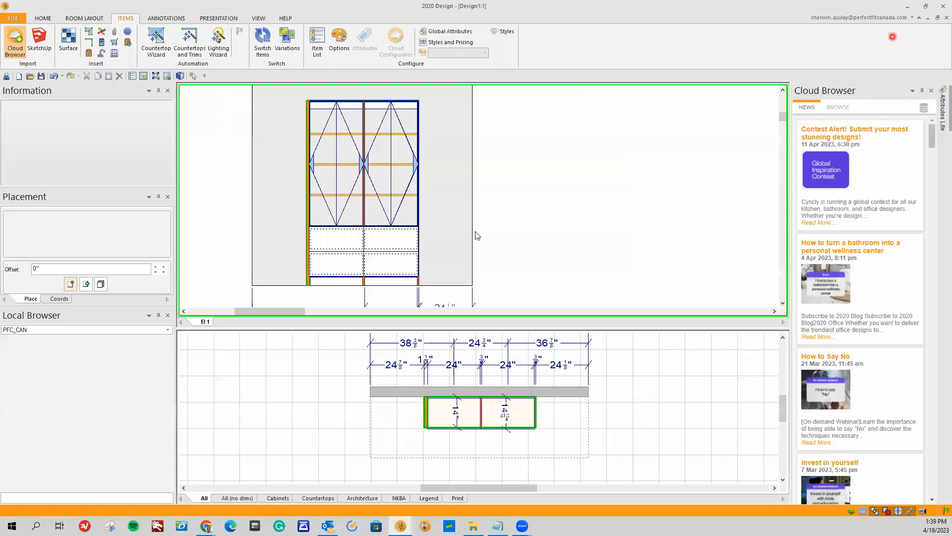
scroll(457, 248, "up", 2)
scroll(435, 239, "down", 1)
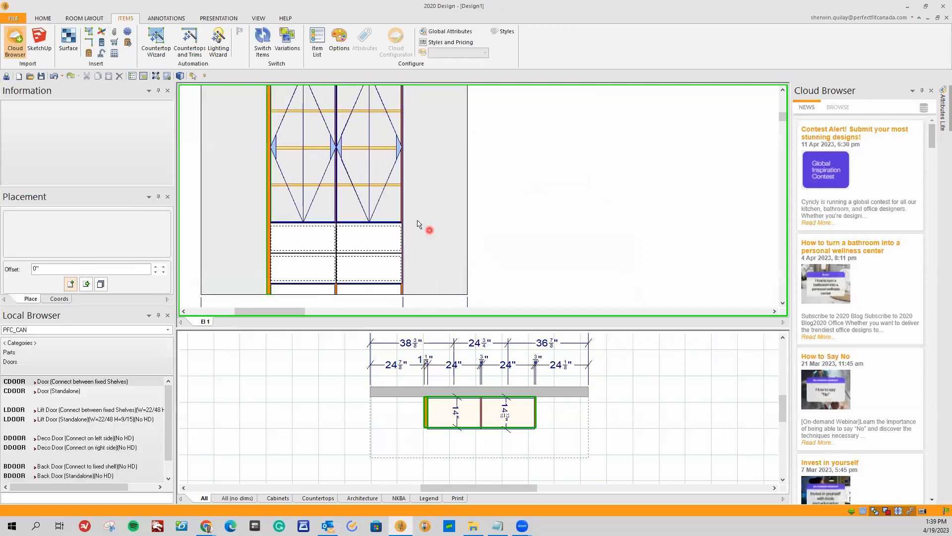
Open Features and Options for the middle adjustable shelf (SHFA) behind the closet's right pair of doors.
left_click(358, 149)
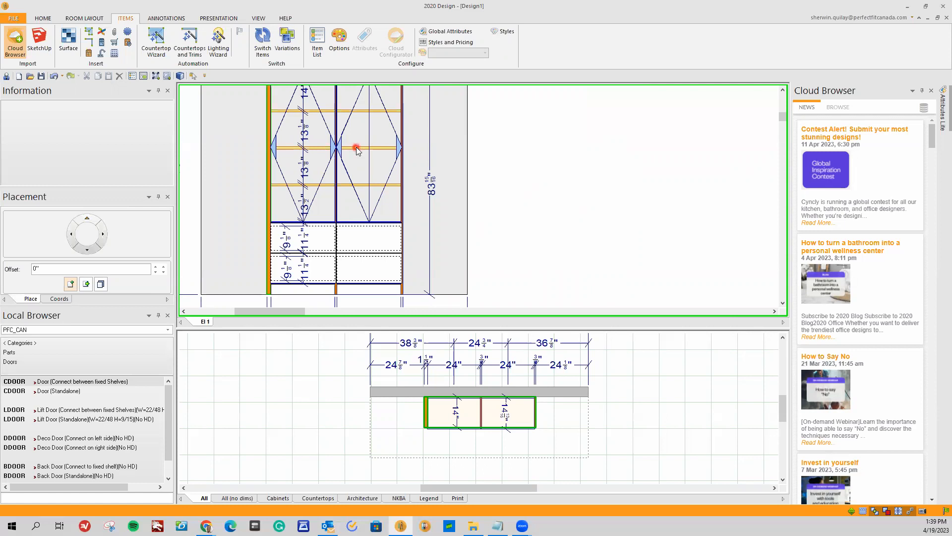
right_click(357, 149)
mouse_move(385, 156)
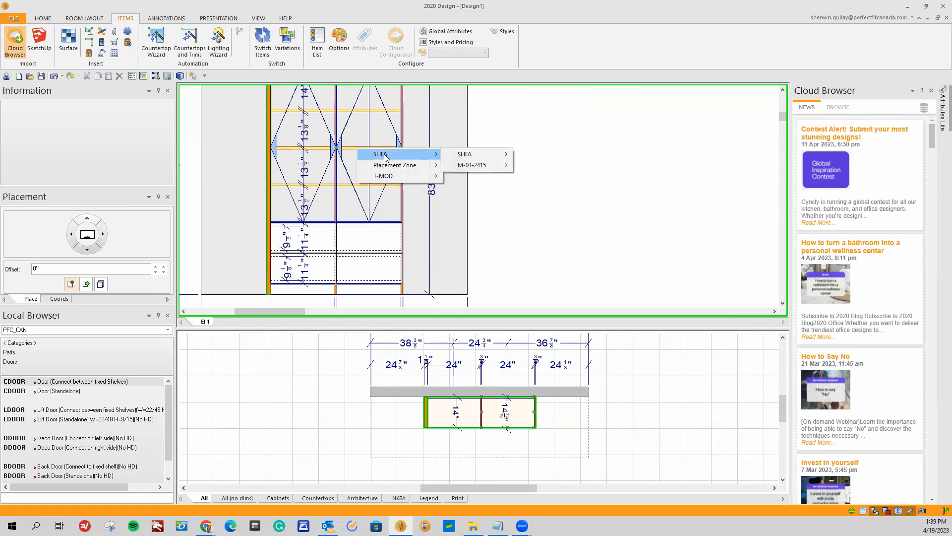
mouse_move(476, 154)
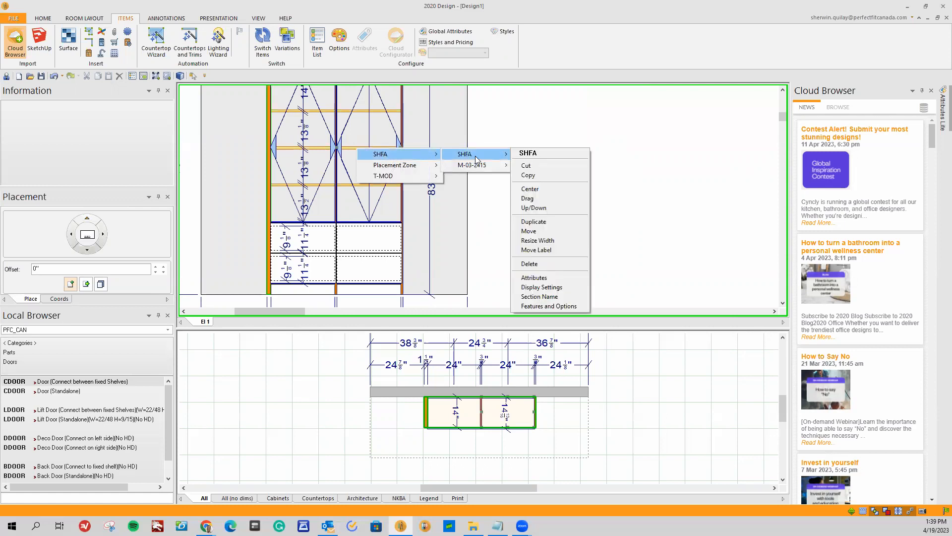
left_click(550, 305)
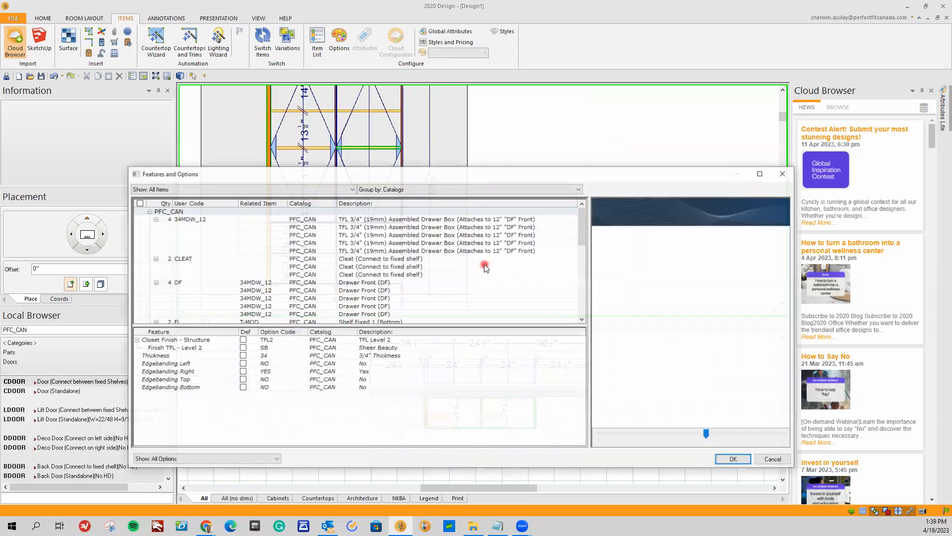
scroll(581, 229, "down", 10)
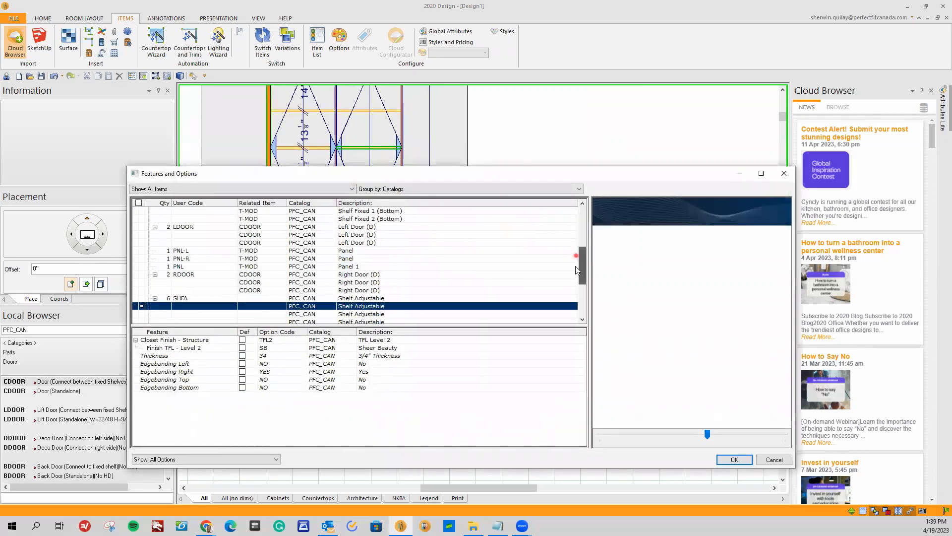
left_click(380, 275)
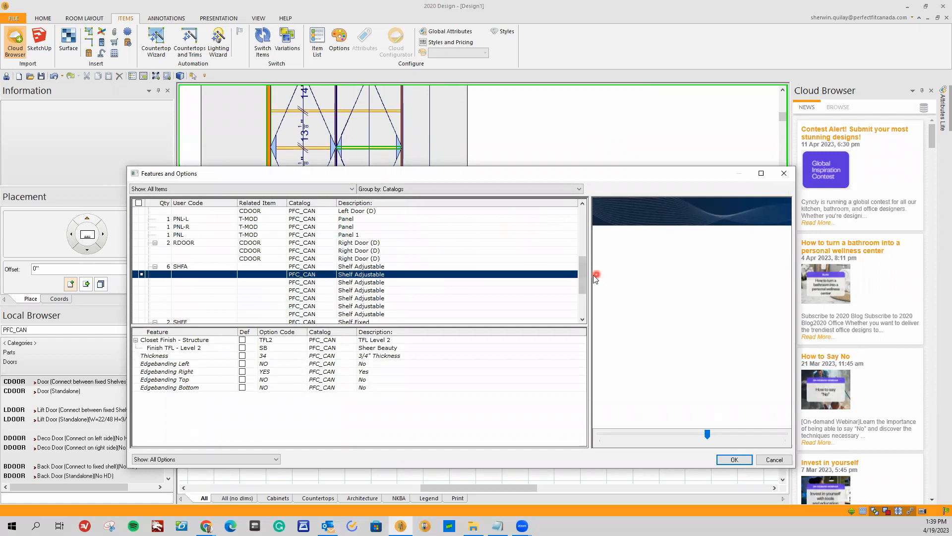
scroll(581, 282, "down", 3)
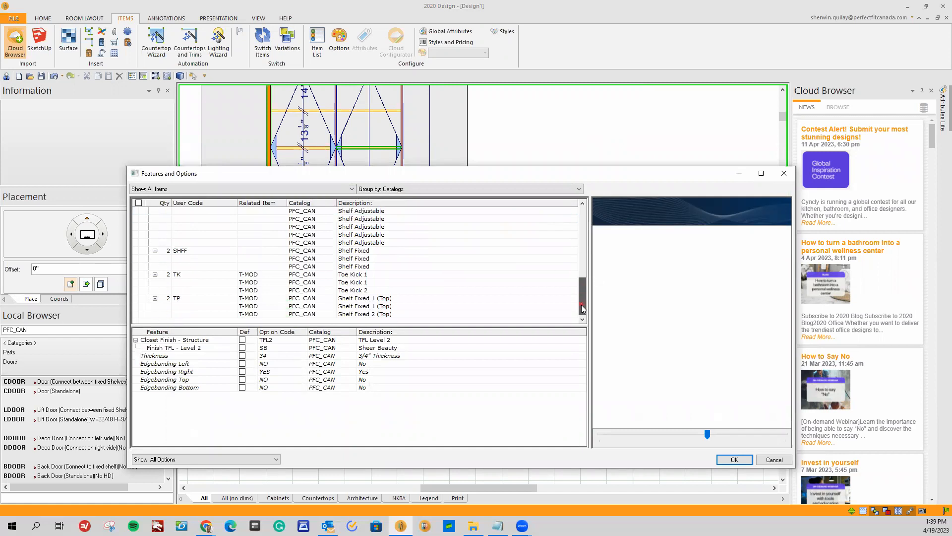
Set the adjustable shelf's Thickness to 15 (1 1/2" Thickness) and apply the change.
left_click(285, 340)
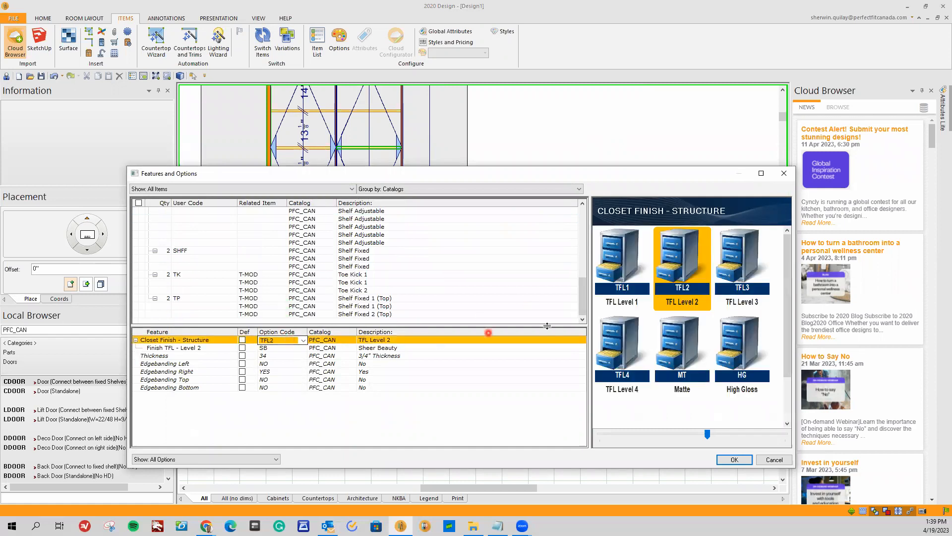
left_click(287, 349)
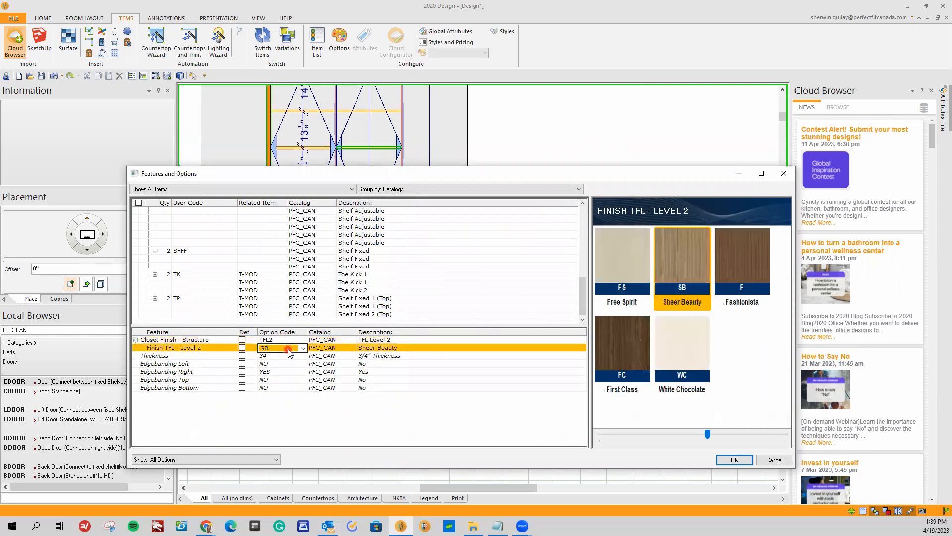
left_click(286, 356)
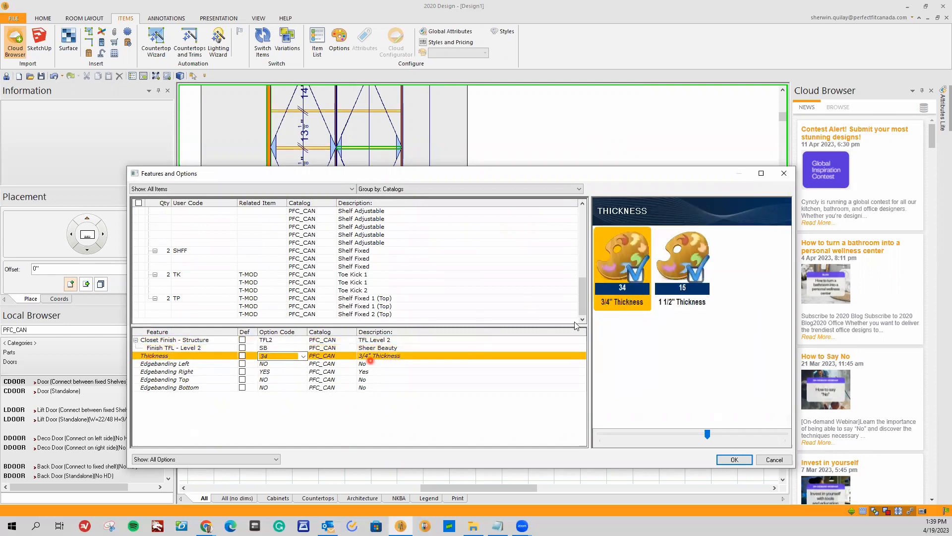
double_click(685, 284)
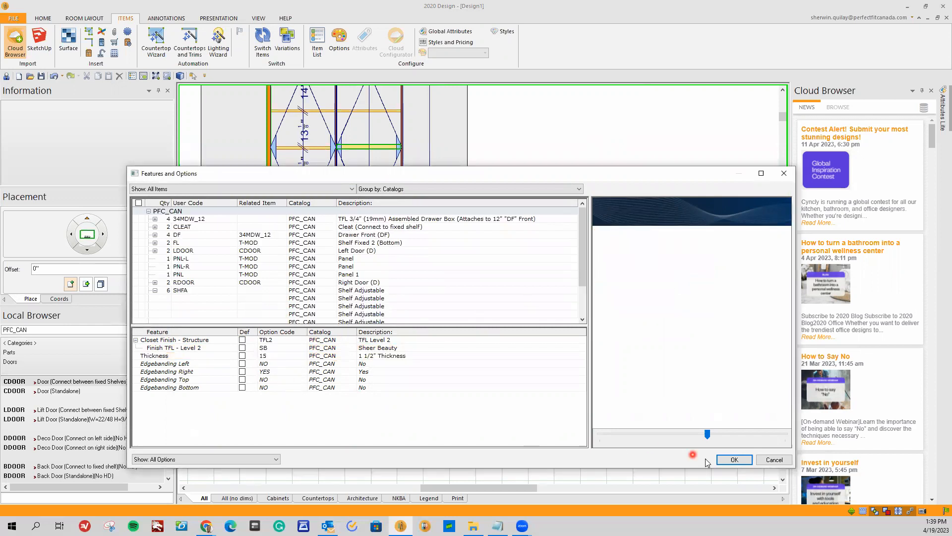
left_click(732, 460)
Dimension the thickness of the modified adjustable shelf in the elevation view.
scroll(395, 163, "up", 1)
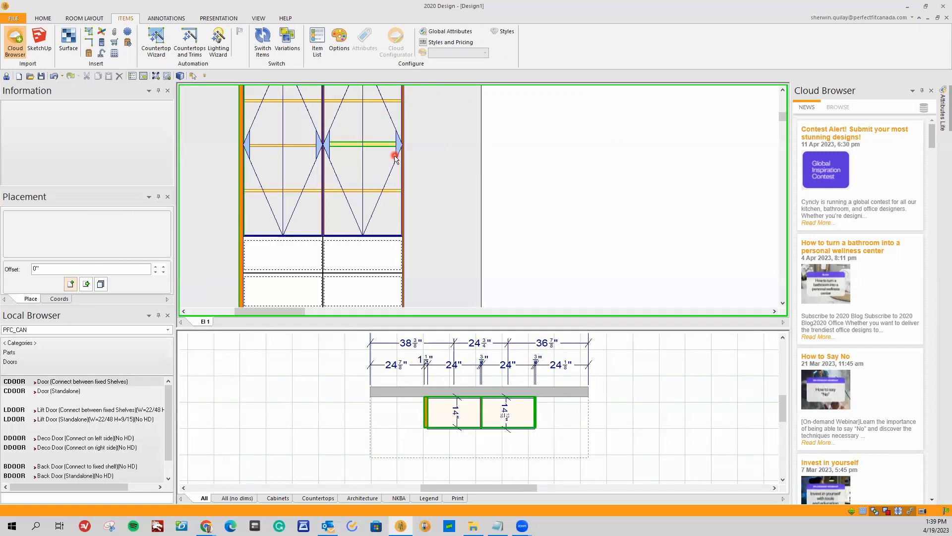
double_click(374, 144)
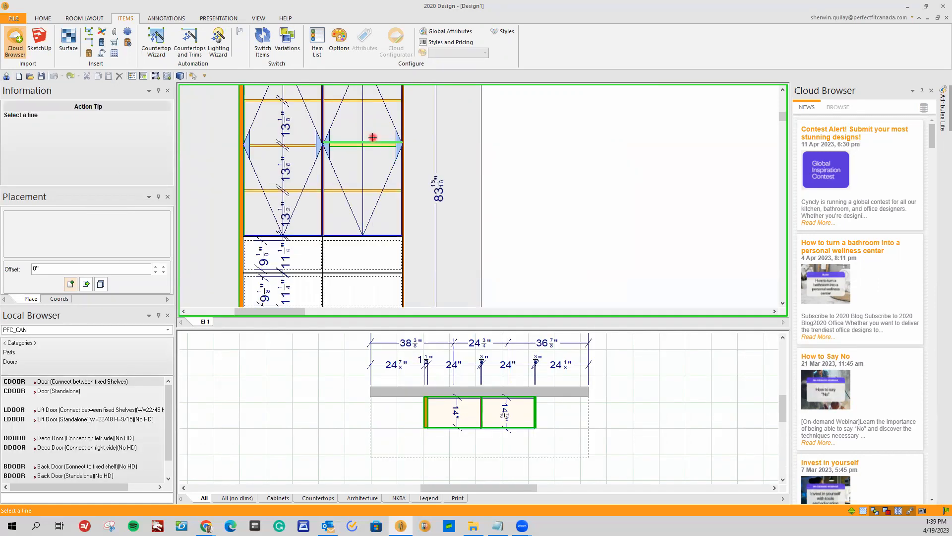
scroll(535, 210, "down", 4)
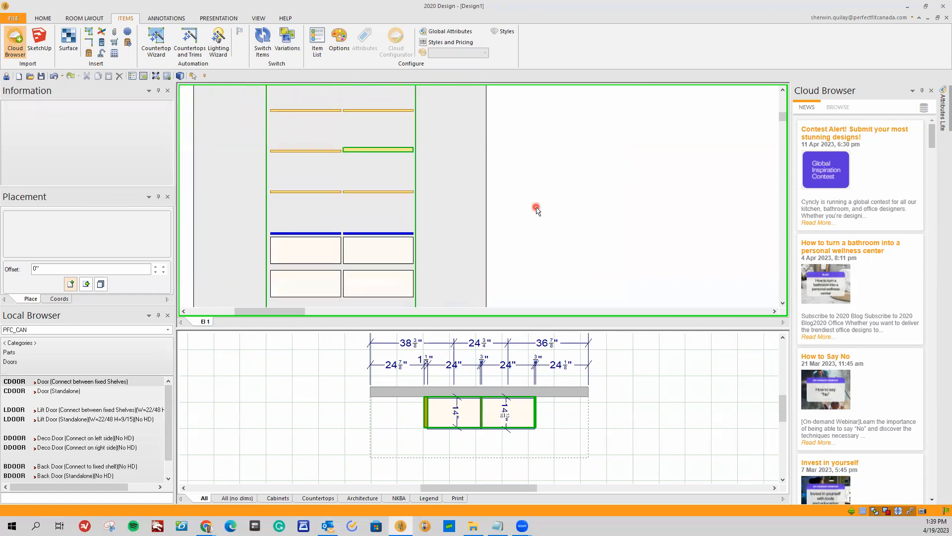
scroll(526, 222, "down", 1)
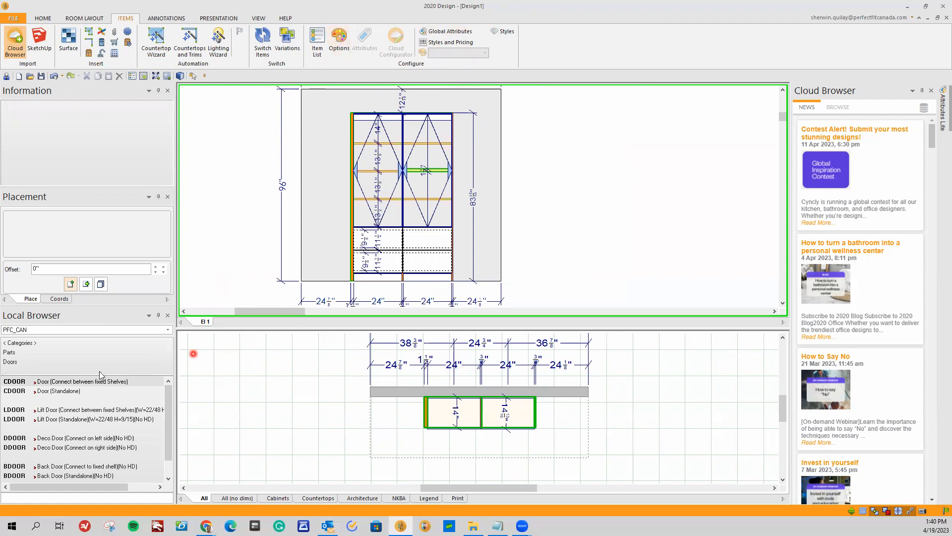
Place a Cleat (Standalone) from the Parts catalog across the wall's left edge in the elevation, beside the closet.
left_click(36, 352)
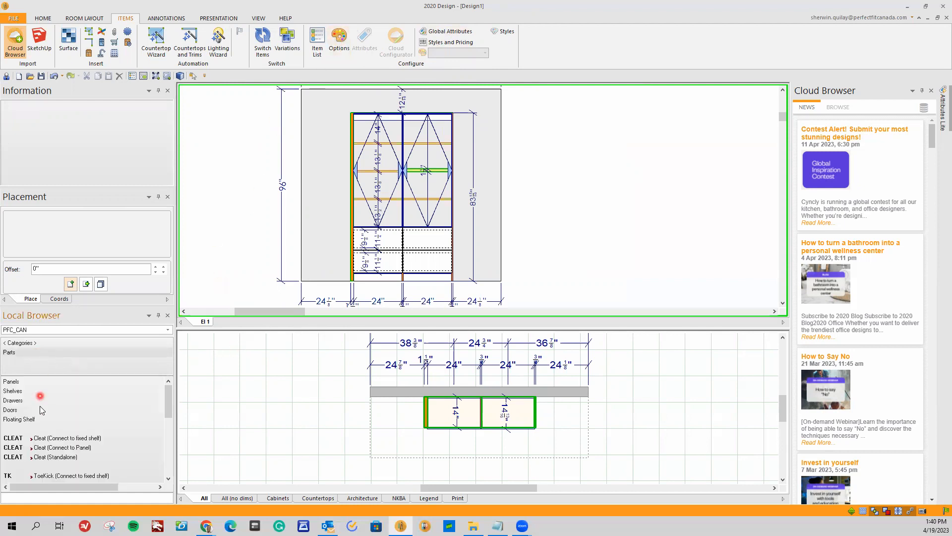
left_click(49, 459)
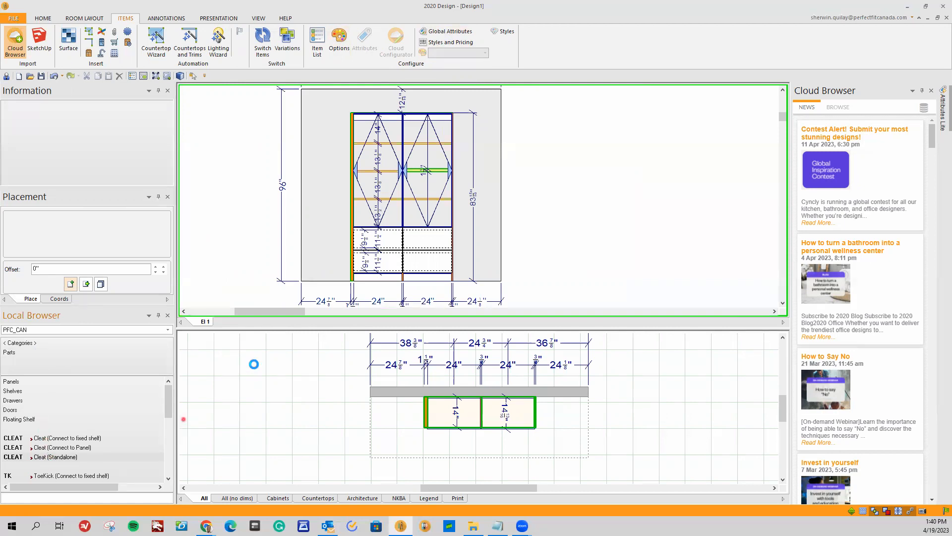
left_click(308, 225)
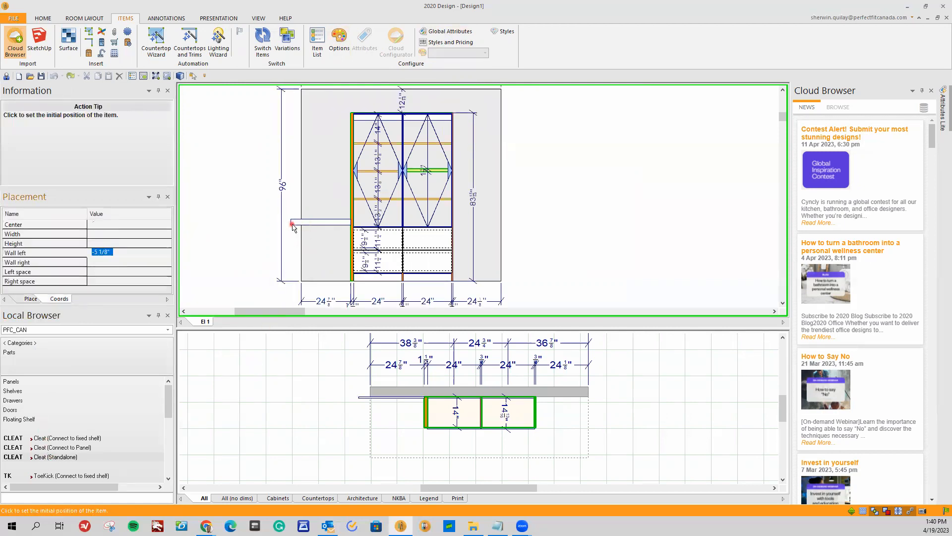
left_click(291, 224)
left_click(319, 231)
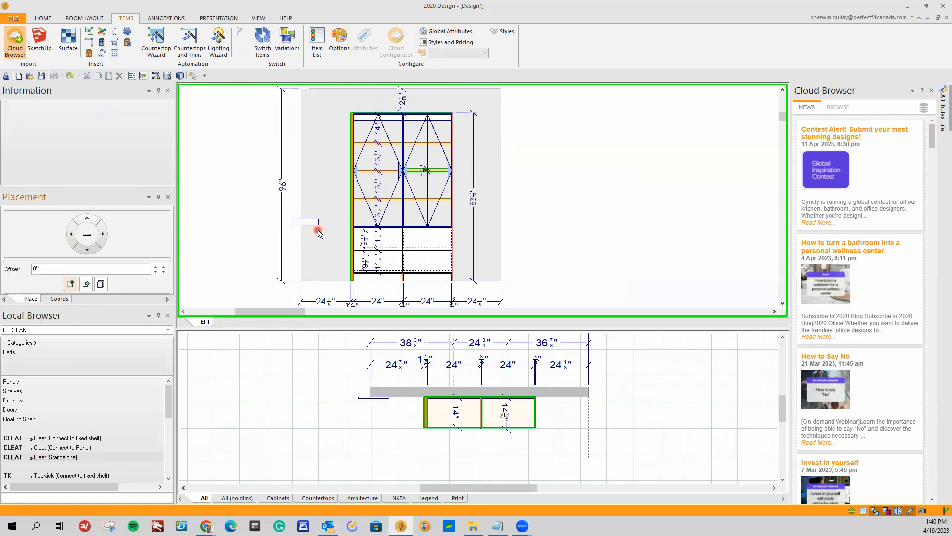
left_click(321, 246)
scroll(319, 244, "up", 1)
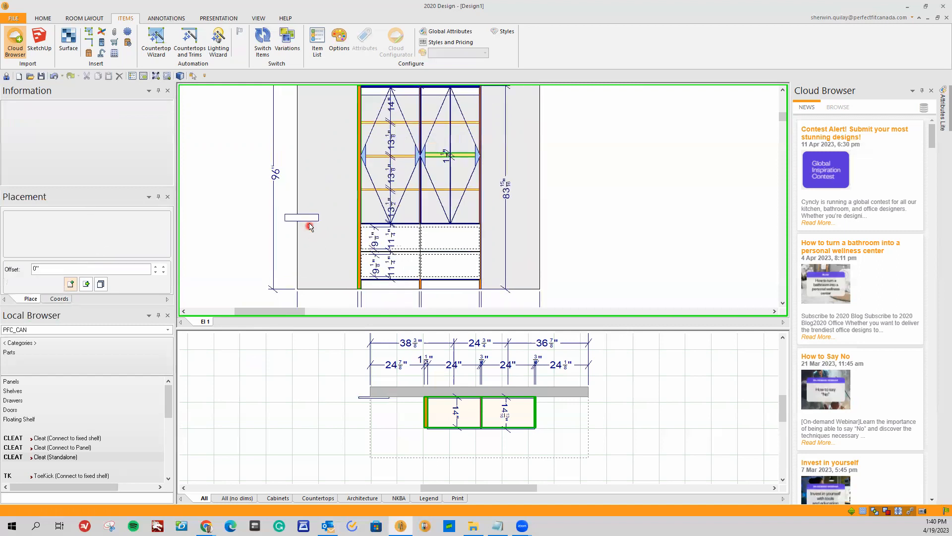
Open Features and Options for the standalone cleat and set its structure finish to TFL2 (TFL Level 2) in SB (Sheer Beauty).
right_click(309, 223)
mouse_move(349, 226)
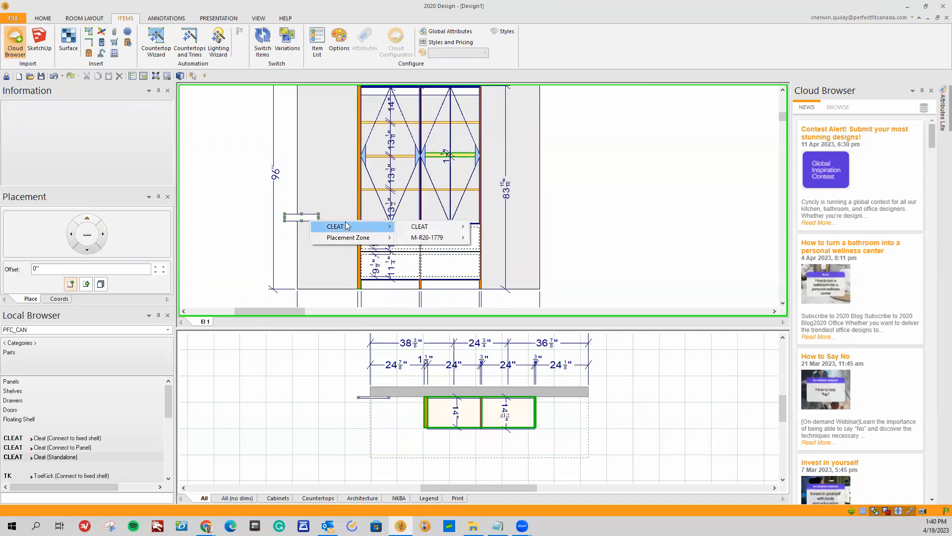
mouse_move(427, 227)
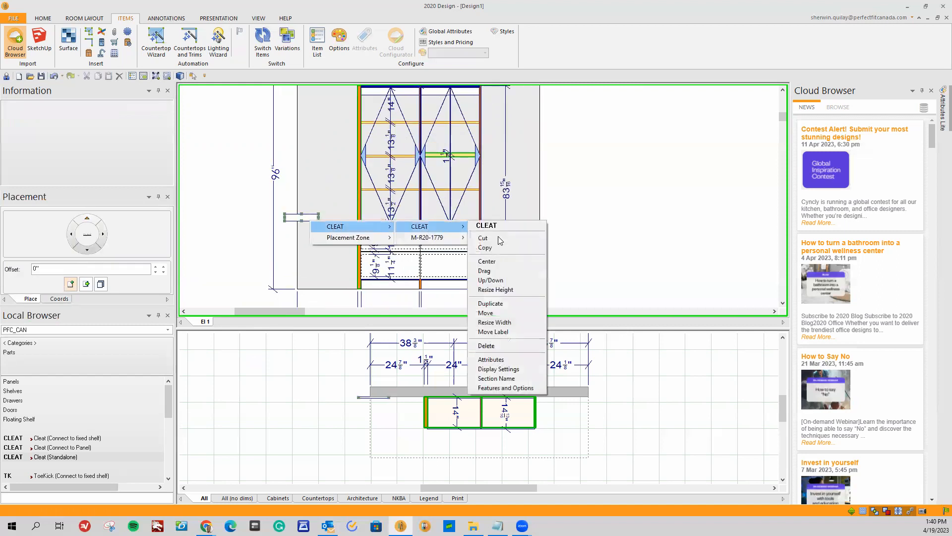
left_click(506, 388)
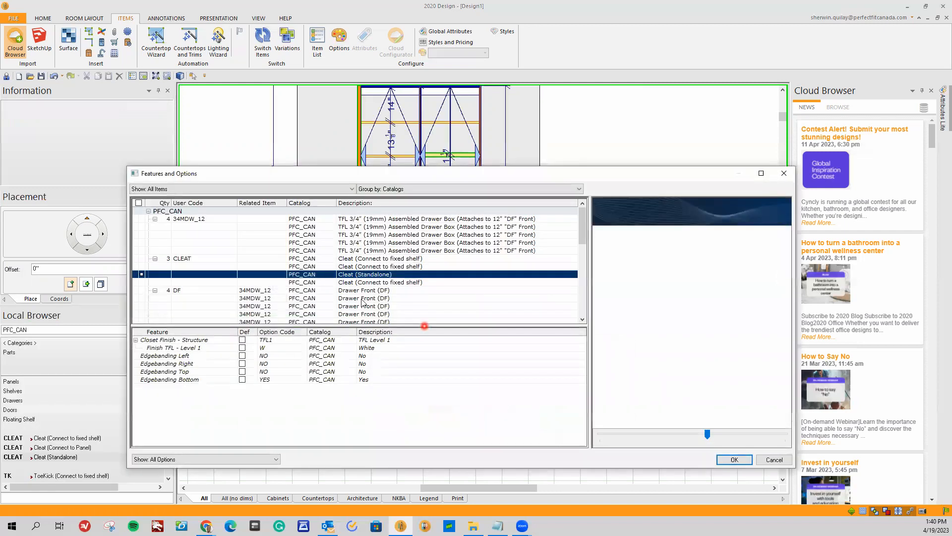
scroll(342, 287, "down", 2)
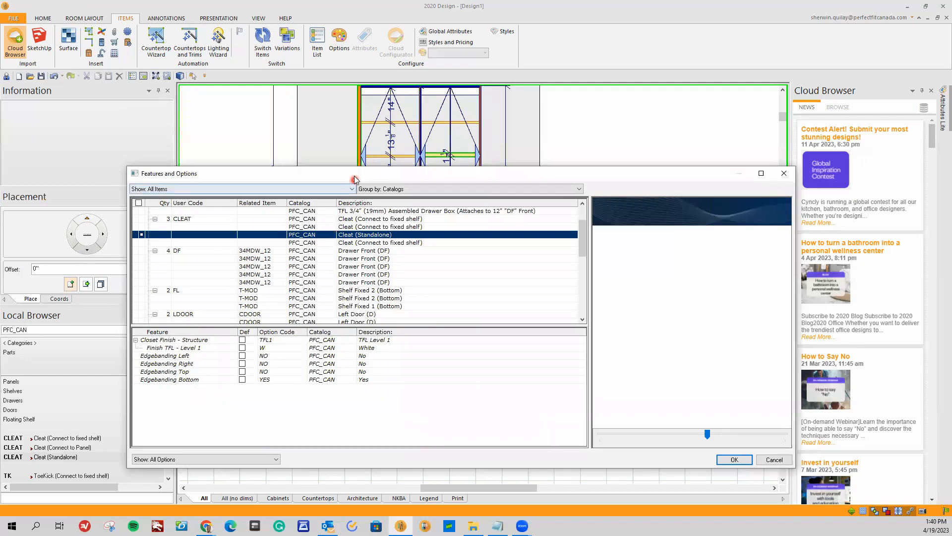
left_click_drag(351, 175, 271, 310)
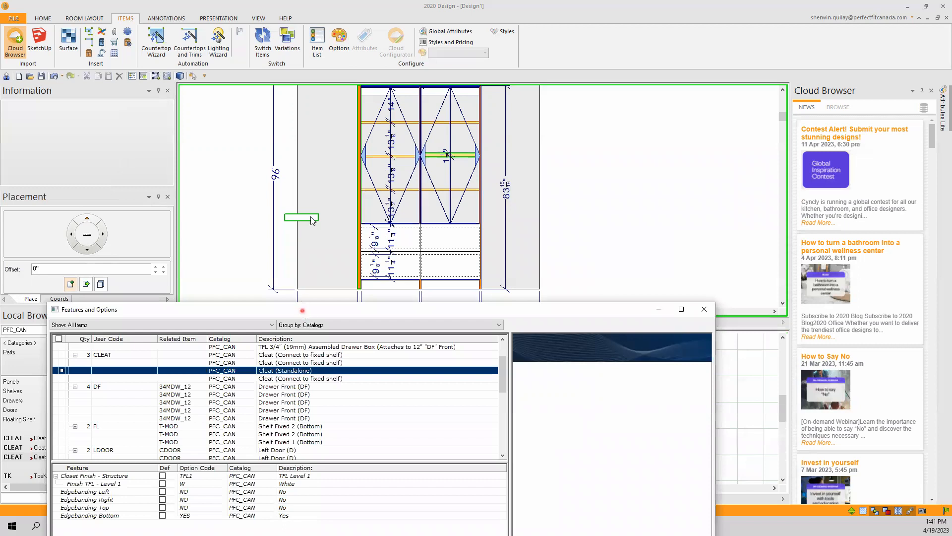
left_click_drag(302, 311, 322, 188)
left_click(219, 354)
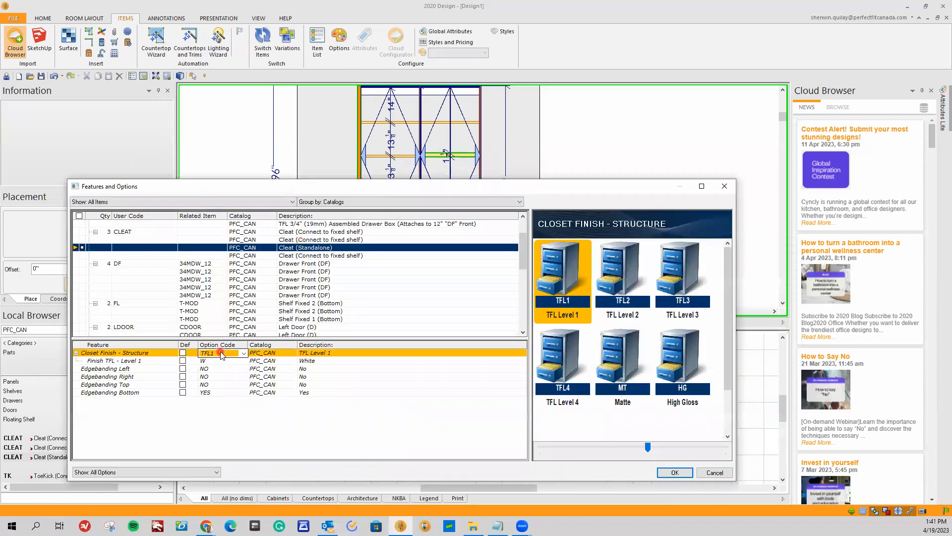
left_click(608, 307)
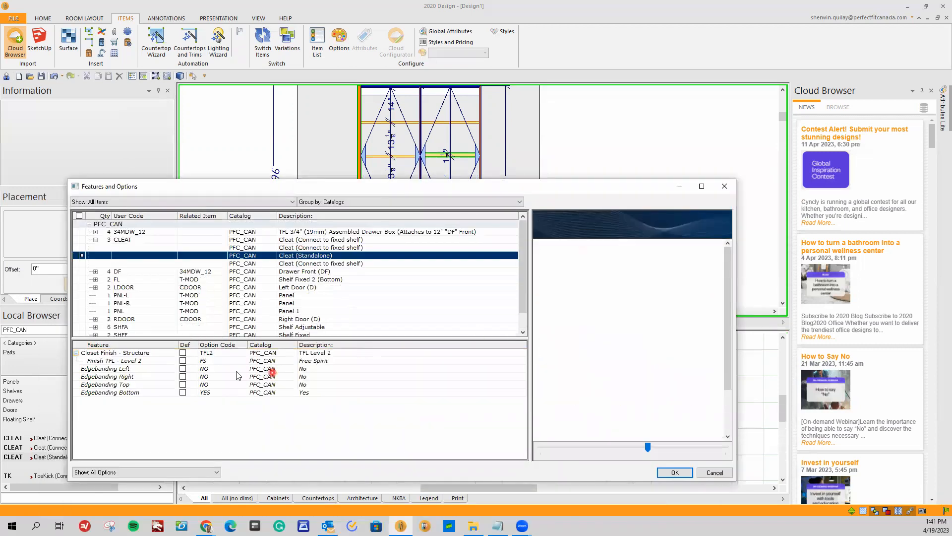
left_click(220, 361)
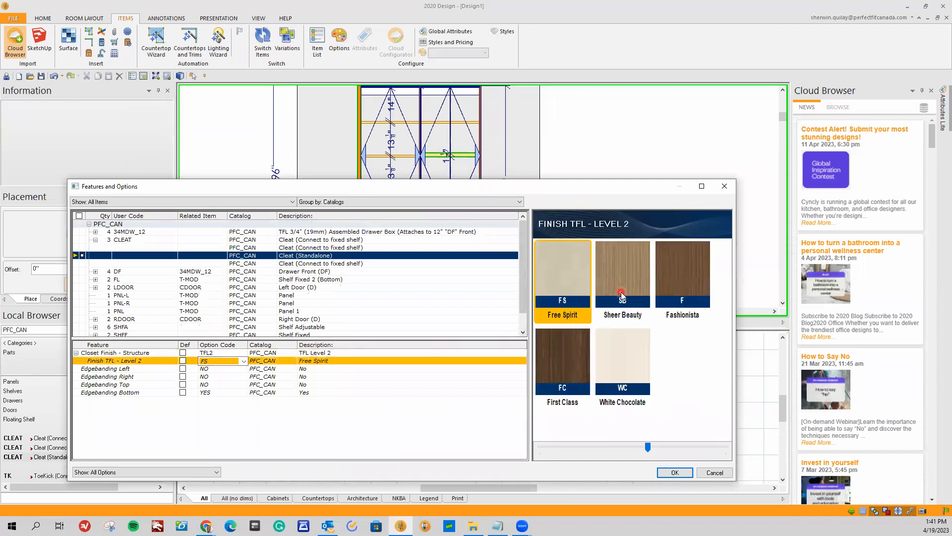
left_click(604, 308)
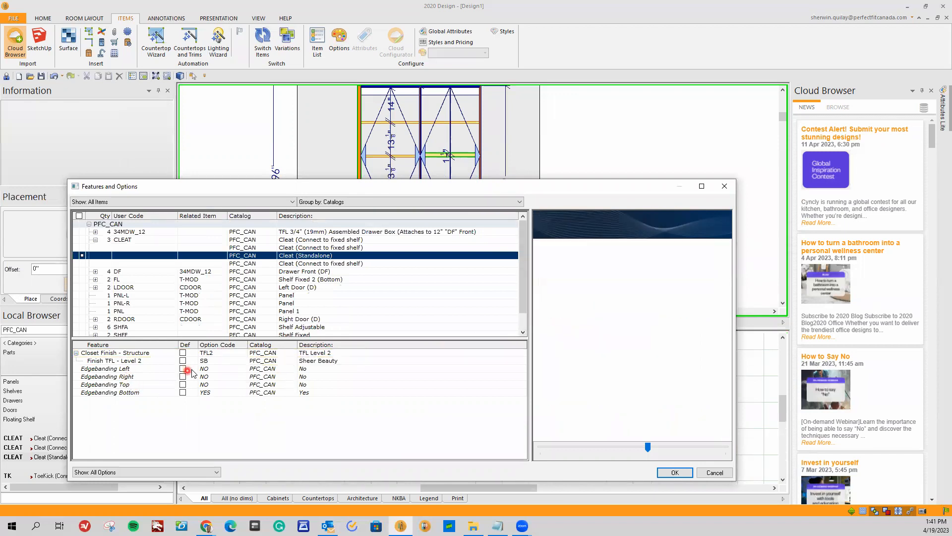
Set the cleat's Edgebanding Left, Right and Top to YES and apply the changes.
left_click(217, 369)
left_click(218, 384)
left_click(219, 377)
left_click(226, 380)
left_click(227, 392)
left_click(229, 385)
left_click(229, 385)
left_click(234, 402)
left_click(495, 456)
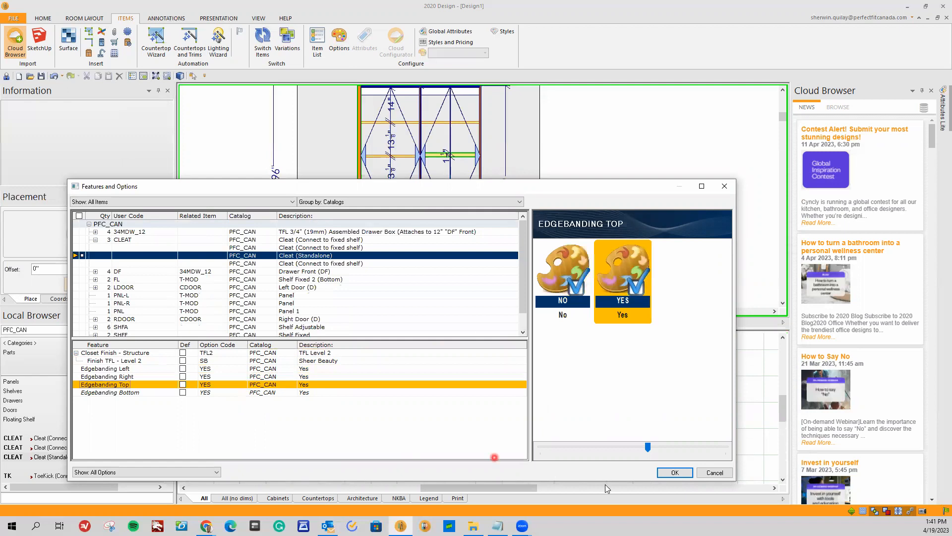
left_click(675, 472)
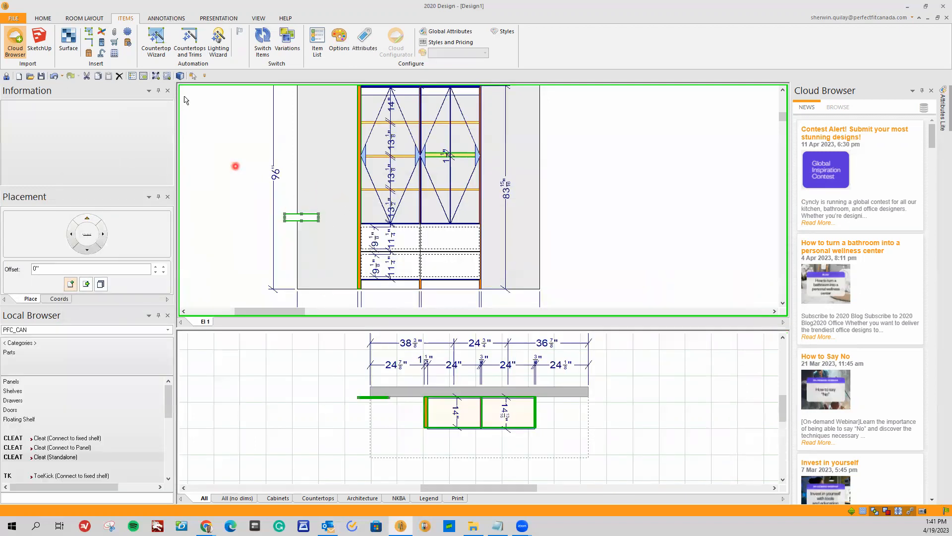
Render the design in 3D and orbit it to check the cleat's finish beside the closet, closing the rendering when done.
left_click(179, 78)
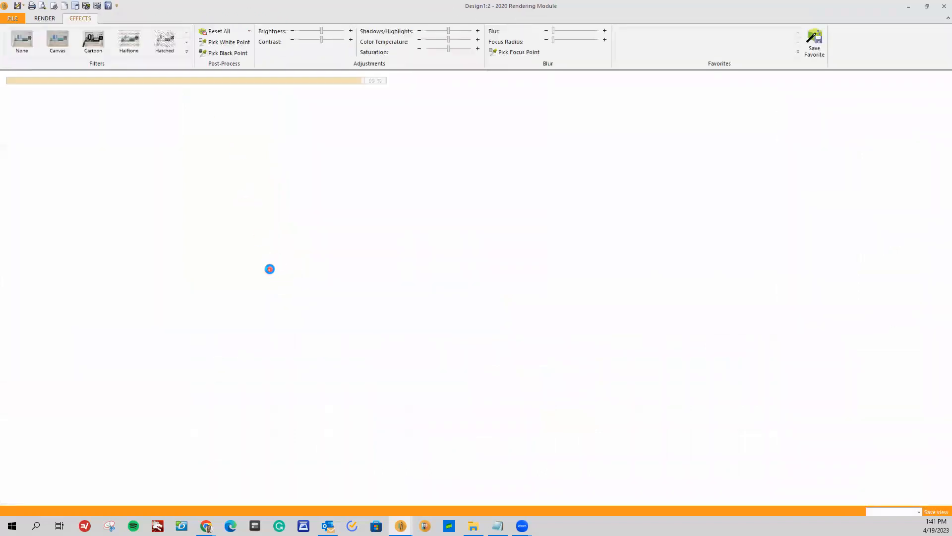
left_click_drag(294, 310, 363, 393)
scroll(337, 392, "up", 3)
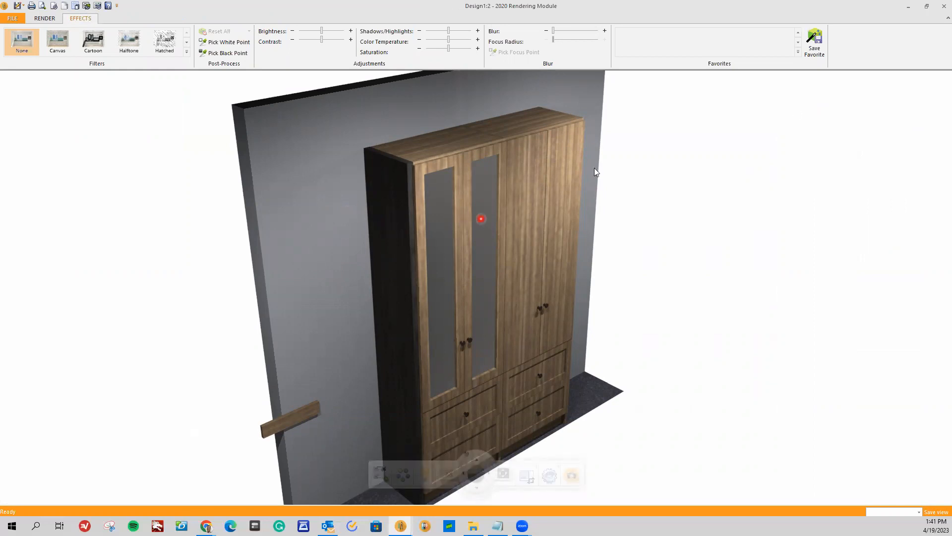
left_click(939, 13)
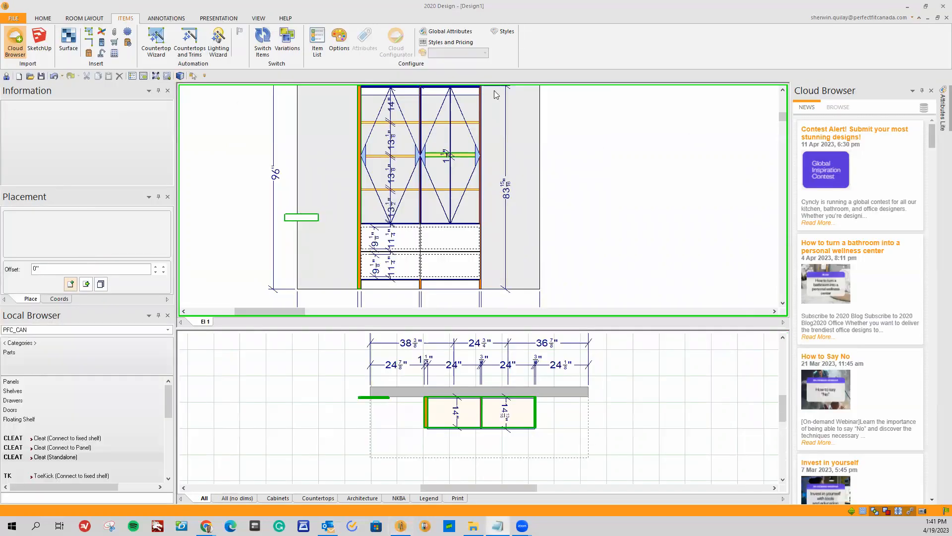
Switch to the How To.txt notes in Notepad and review the Features and Options topic and the support contact line.
key("alt+Tab")
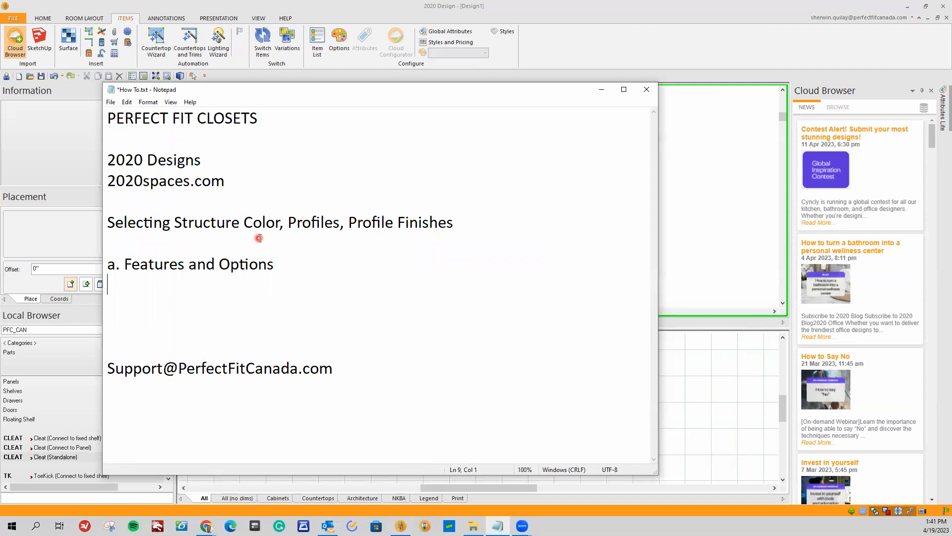
left_click_drag(297, 266, 110, 268)
left_click_drag(341, 368, 116, 371)
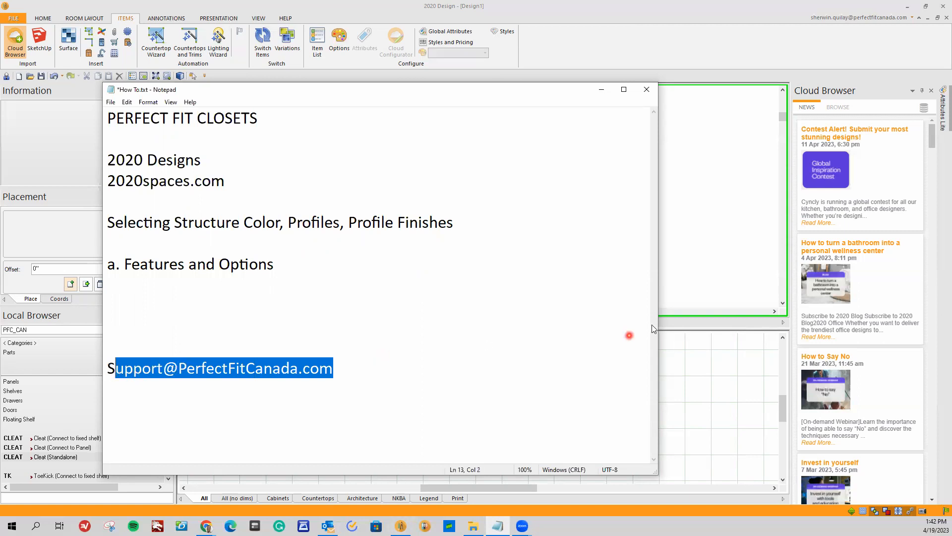
left_click(549, 277)
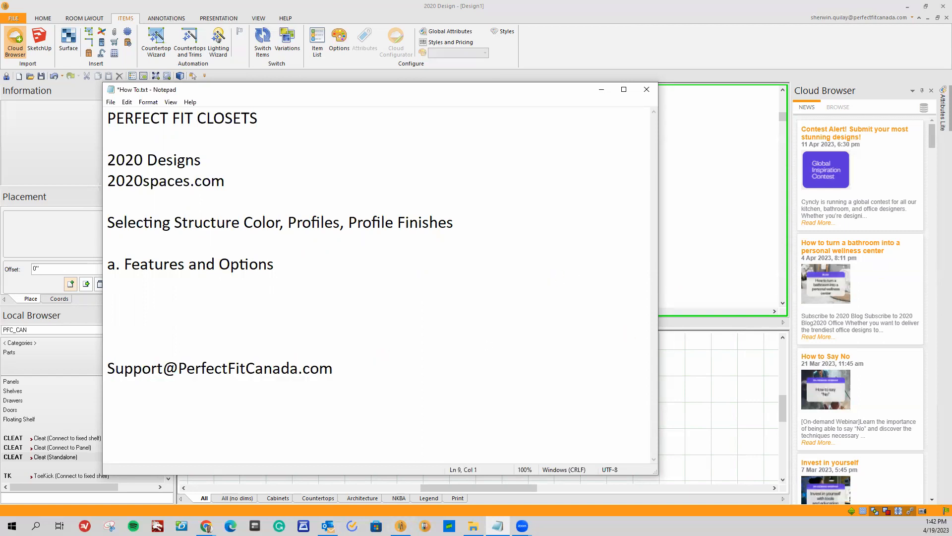